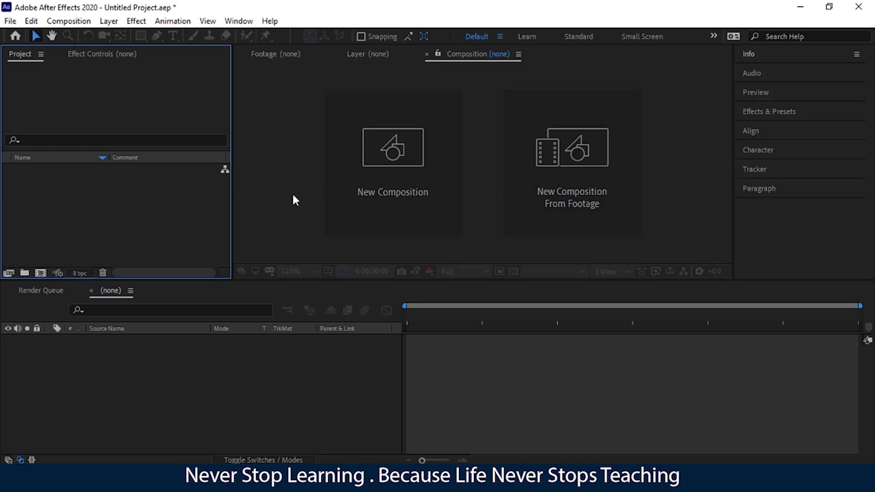
pyautogui.click(283, 110)
pyautogui.click(186, 114)
pyautogui.click(259, 117)
pyautogui.click(222, 369)
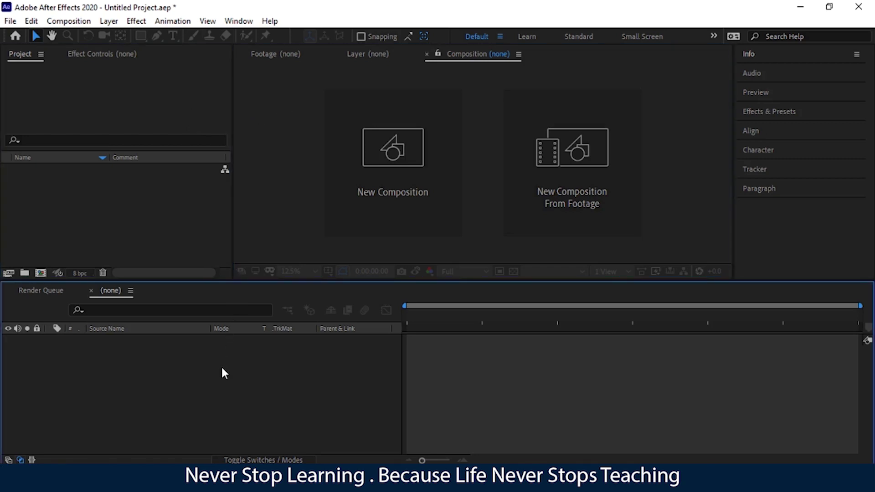
pyautogui.click(101, 121)
pyautogui.click(686, 109)
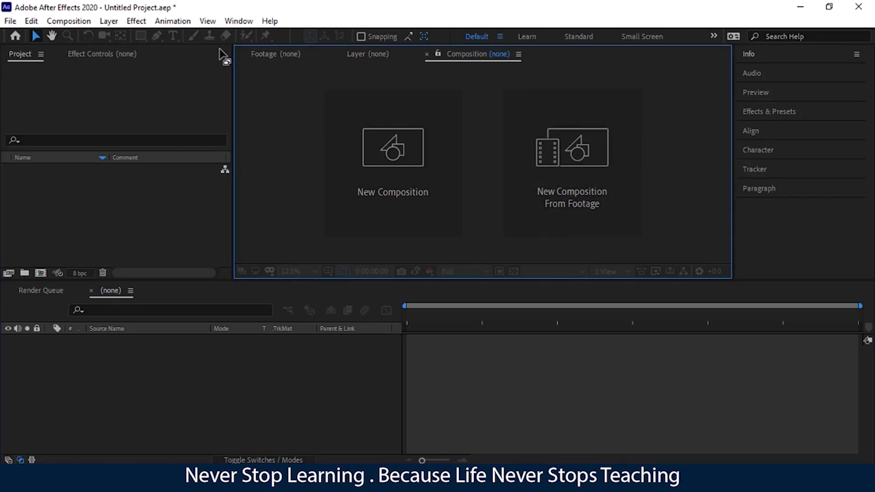
pyautogui.click(104, 230)
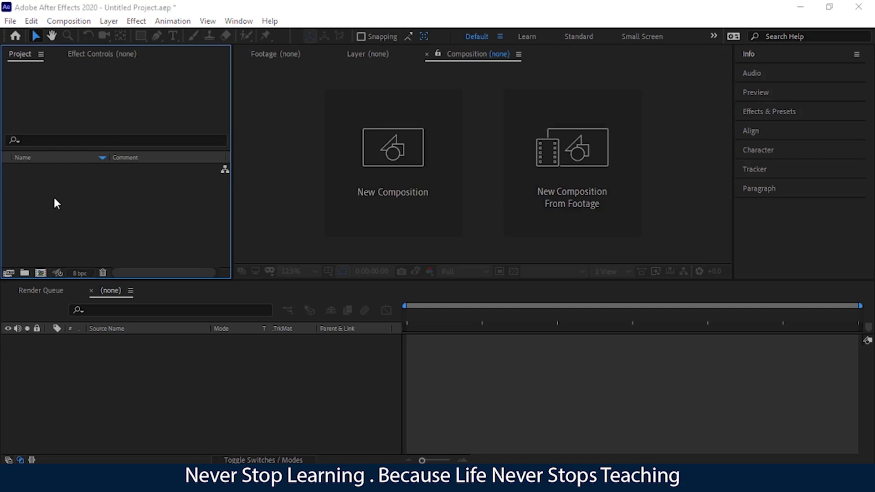
# Step: Import the footage file video (1) from the Downloads folder with Create Composition enabled
pyautogui.doubleClick(54, 199)
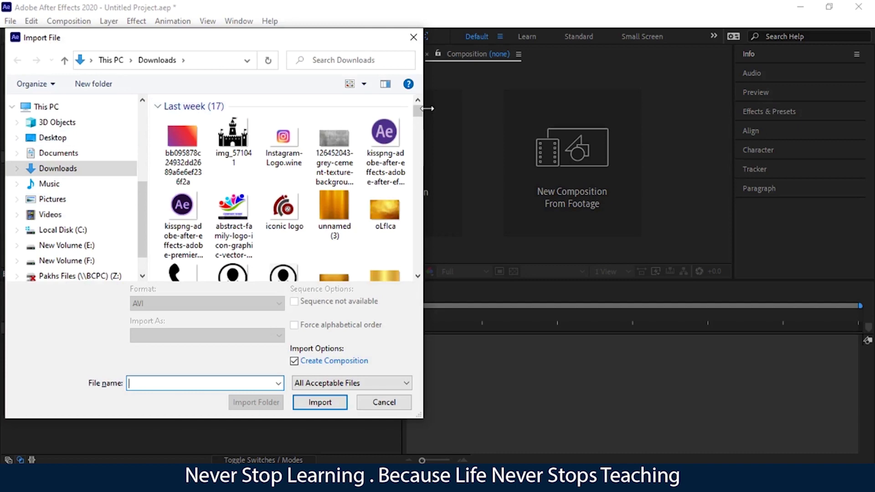
pyautogui.moveTo(417, 111); pyautogui.dragTo(422, 159)
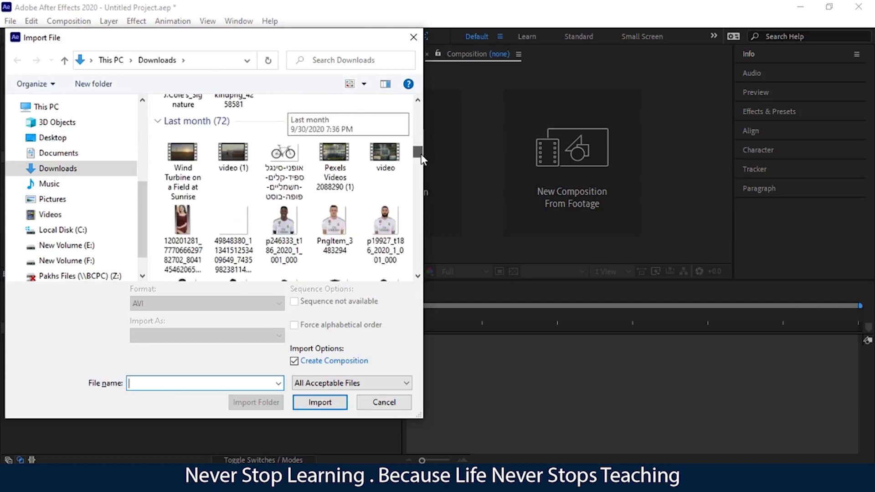
pyautogui.click(232, 155)
pyautogui.click(320, 402)
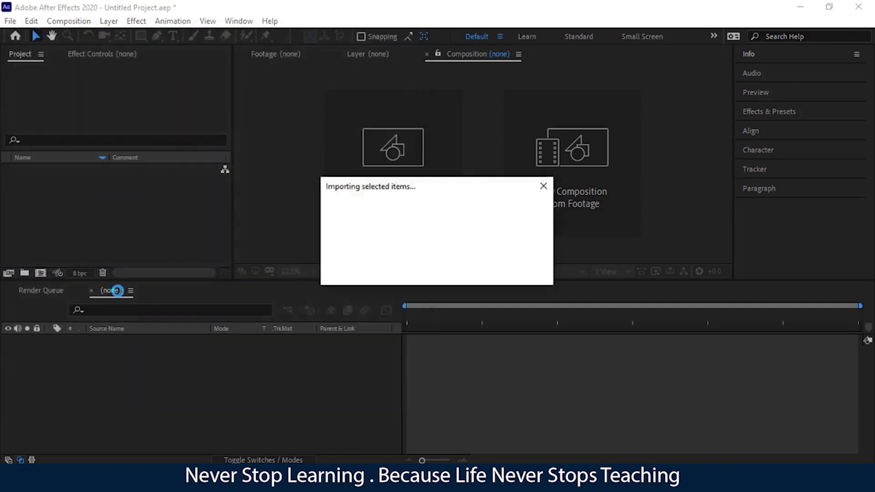
pyautogui.click(126, 253)
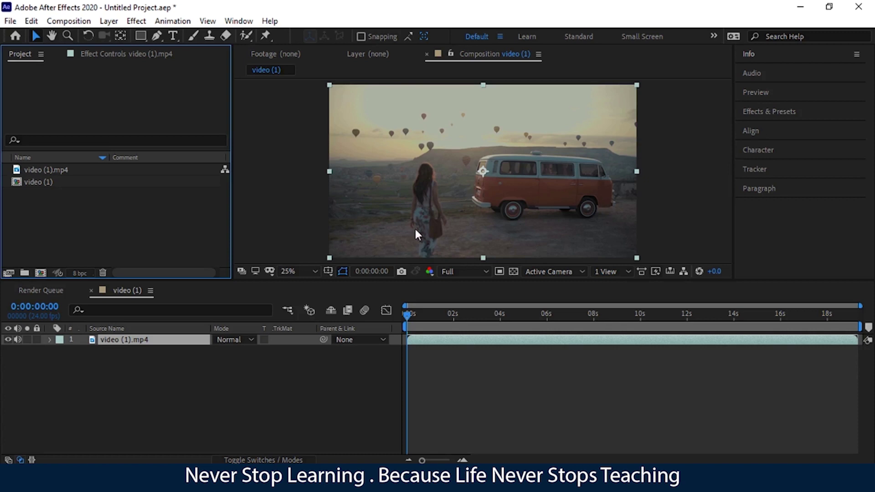
pyautogui.click(182, 383)
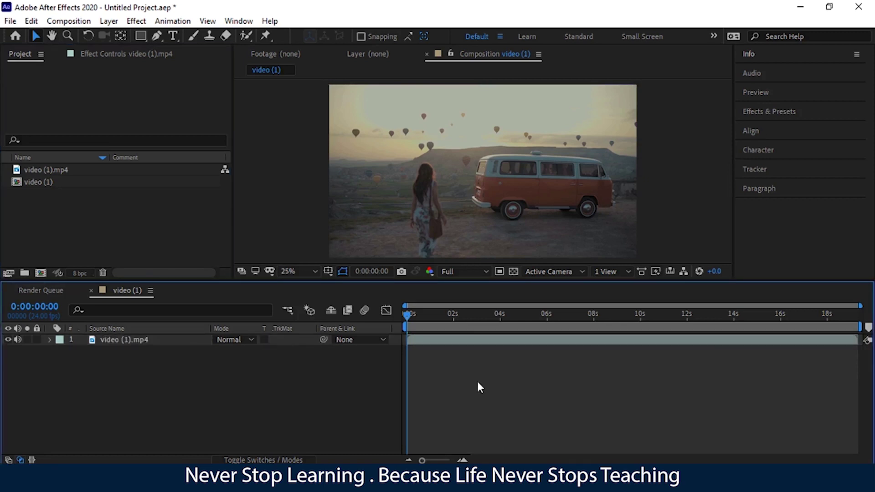
pyautogui.click(327, 133)
pyautogui.click(243, 363)
pyautogui.click(277, 237)
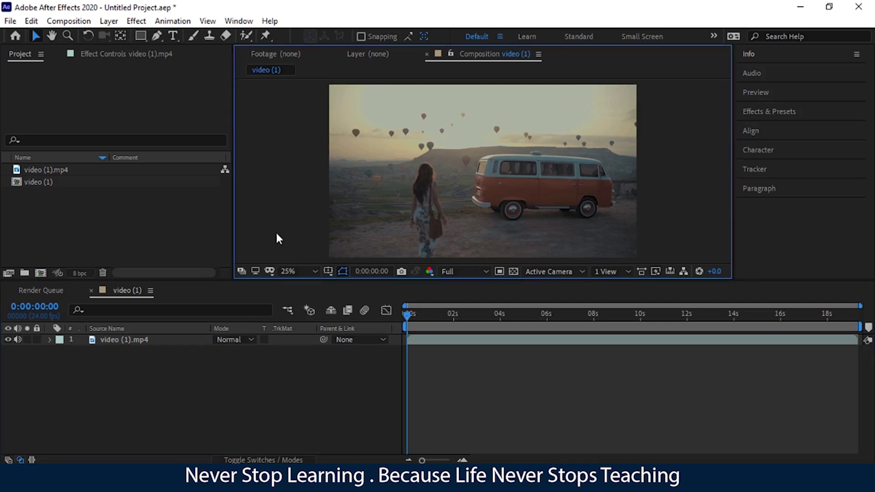
pyautogui.click(424, 194)
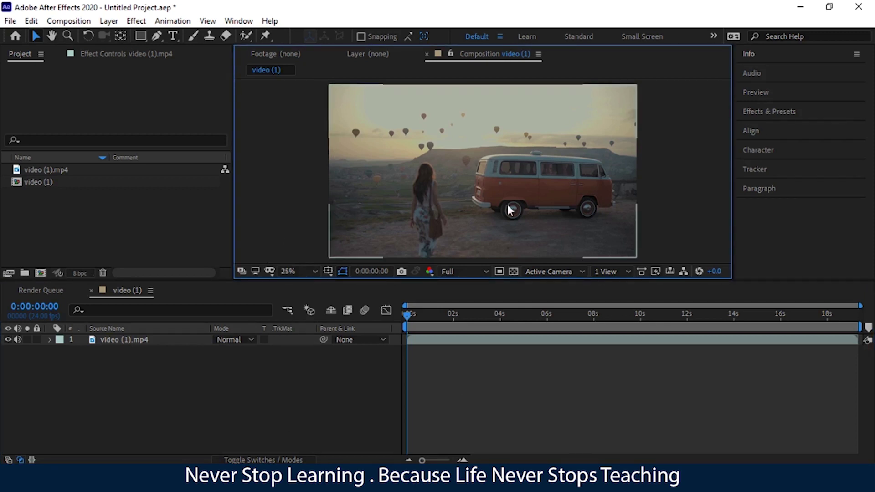
pyautogui.click(318, 397)
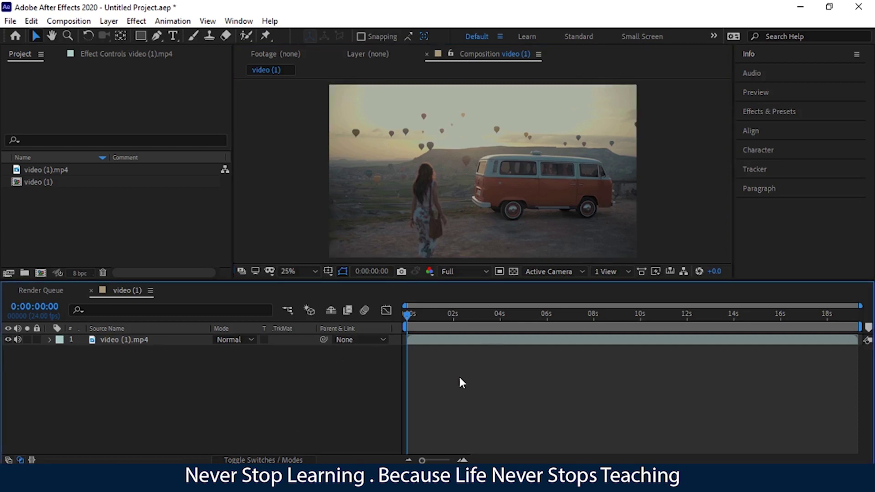
pyautogui.click(275, 184)
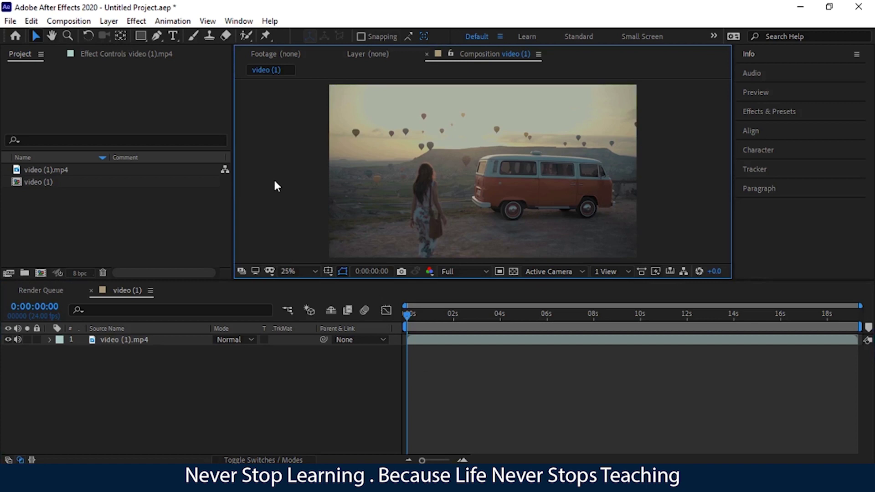
pyautogui.click(221, 404)
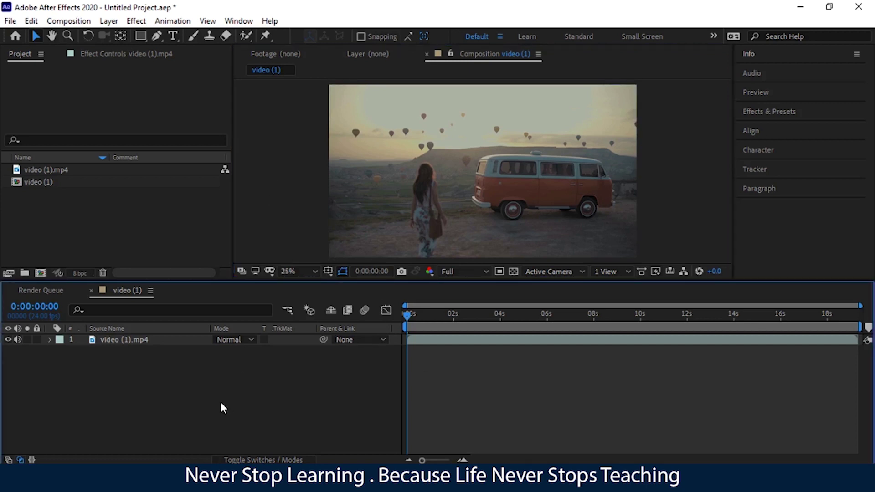
# Step: Delete the video (1).mp4 layer from the composition
pyautogui.click(139, 338)
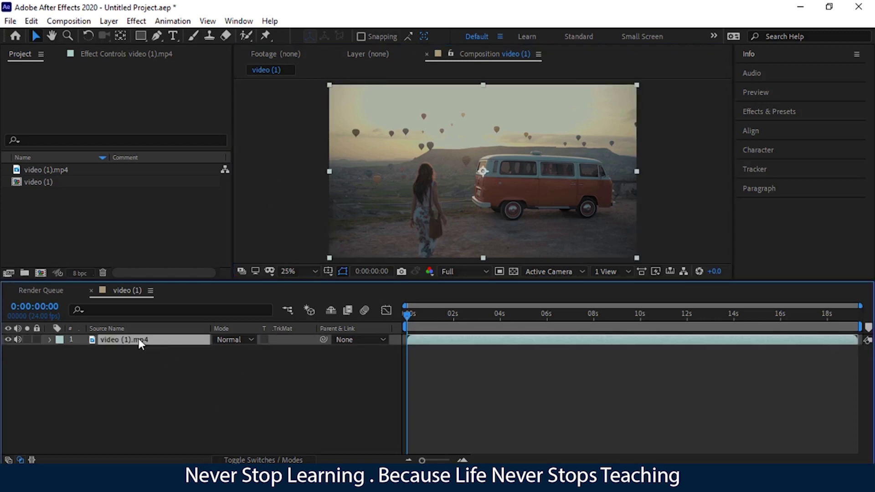
pyautogui.press('Delete')
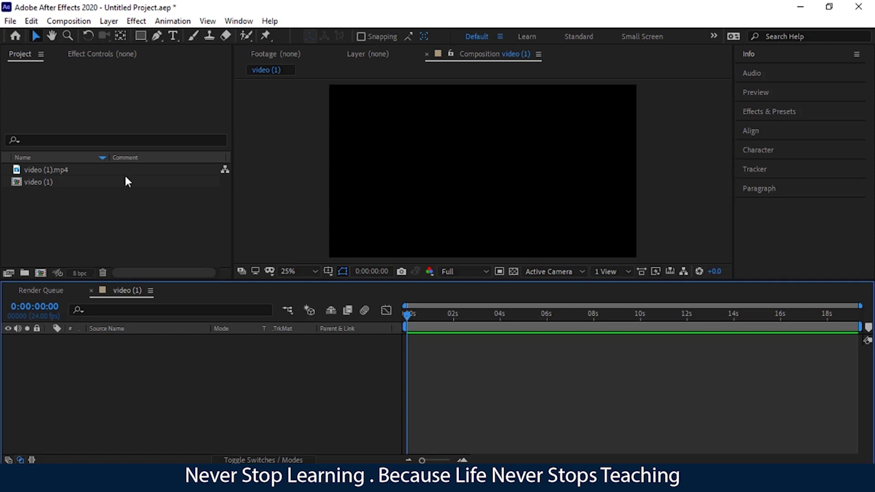
# Step: Create a square with the Rectangle Tool near the middle of the composition, using a blue fill
pyautogui.click(139, 36)
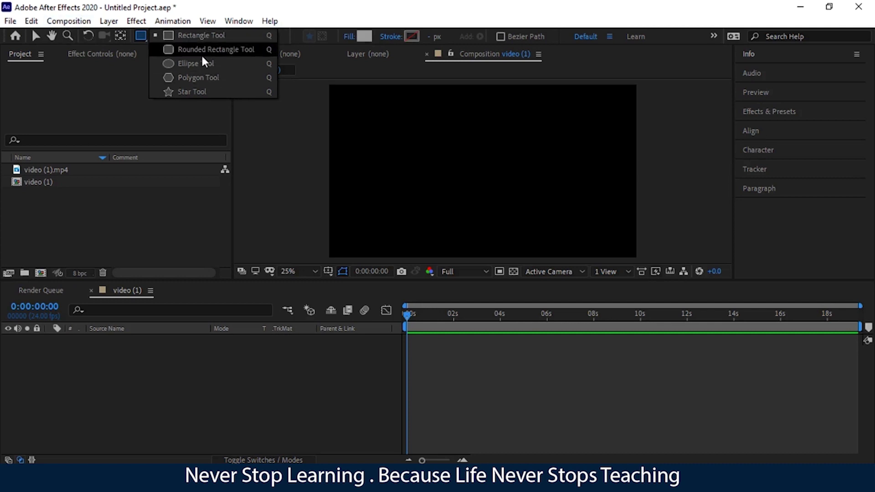
pyautogui.click(364, 37)
pyautogui.moveTo(776, 312); pyautogui.dragTo(775, 291)
pyautogui.click(732, 242)
pyautogui.click(861, 217)
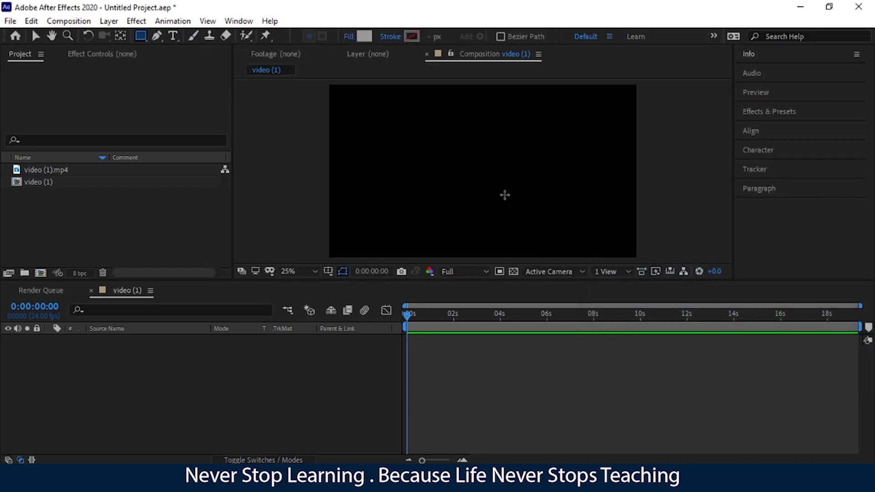
pyautogui.moveTo(434, 138); pyautogui.dragTo(530, 235)
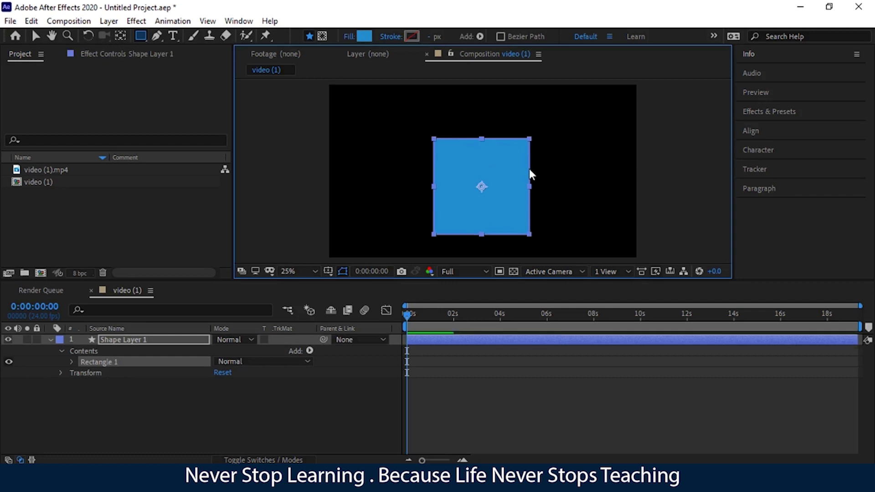
# Step: Move the blue square up to the vertical middle of the composition and centre its anchor point within it
pyautogui.press('v')
pyautogui.moveTo(506, 176); pyautogui.dragTo(507, 159)
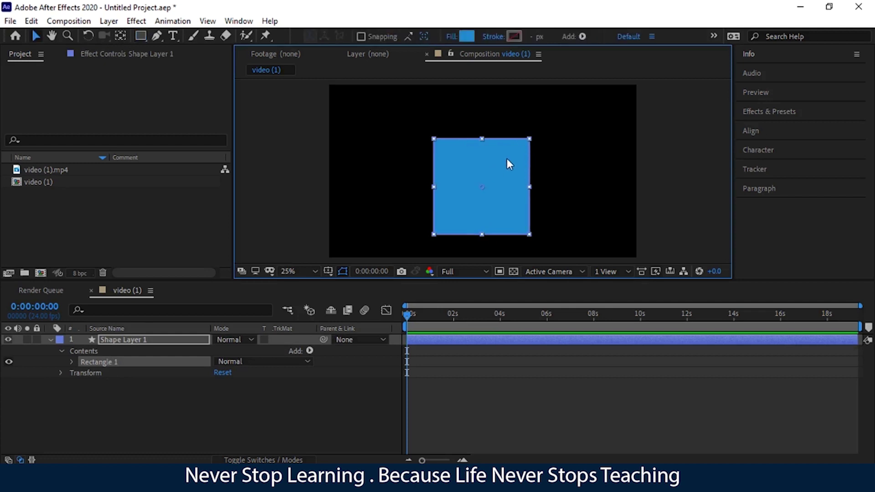
pyautogui.click(49, 339)
pyautogui.click(120, 373)
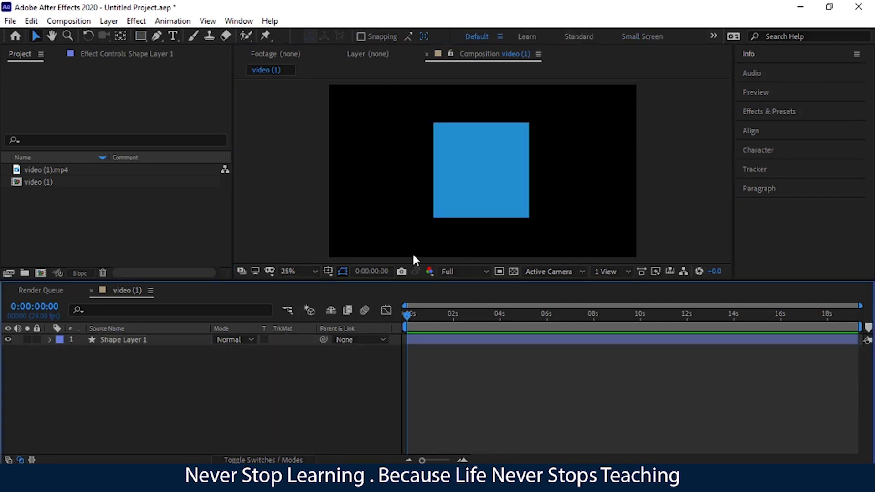
pyautogui.click(120, 341)
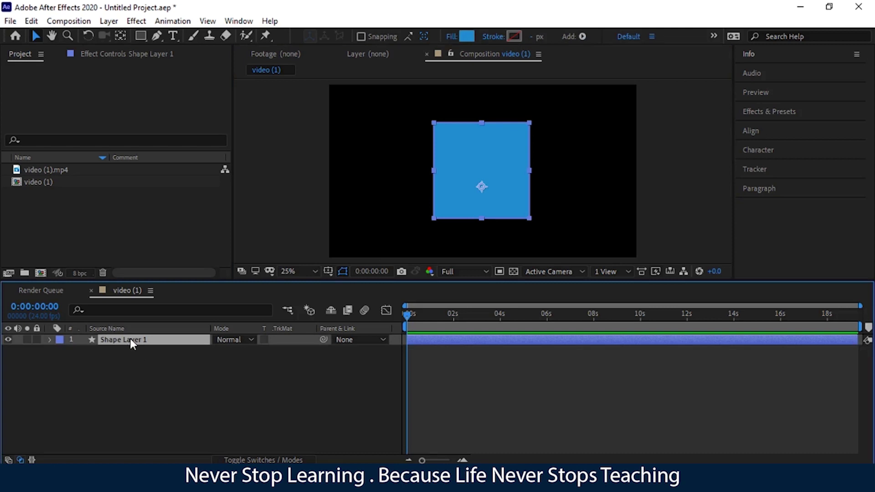
pyautogui.click(143, 355)
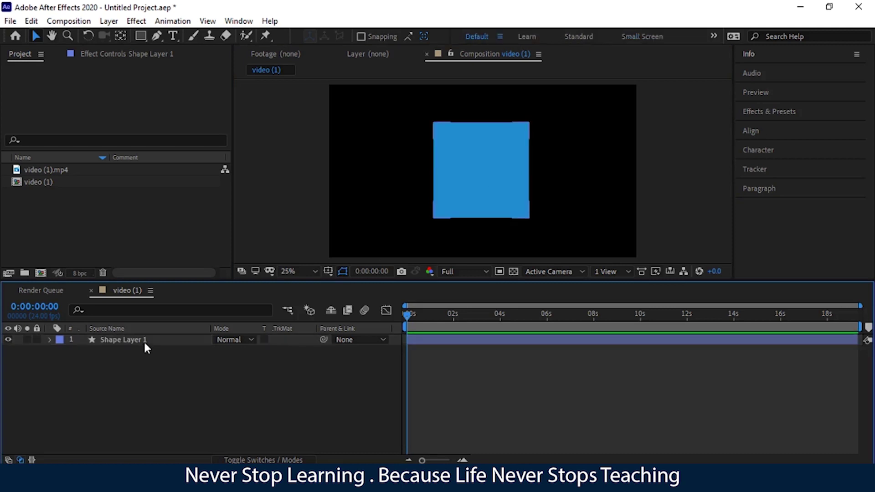
# Step: Expand the Transform properties of Shape Layer 1 to examine them, and collapse the layer again
pyautogui.click(50, 340)
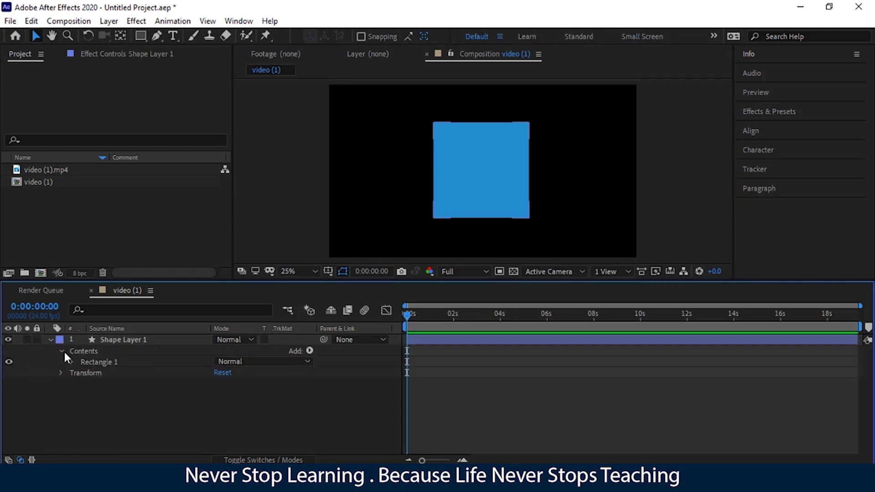
pyautogui.click(61, 374)
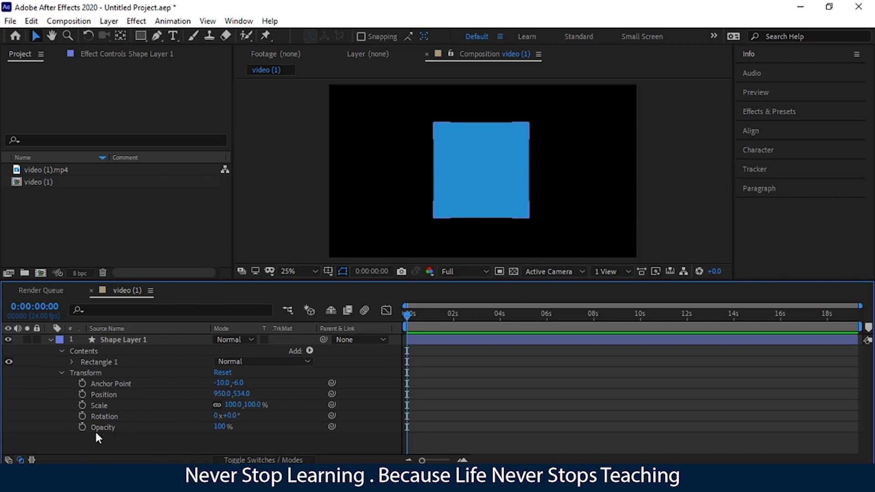
pyautogui.click(51, 341)
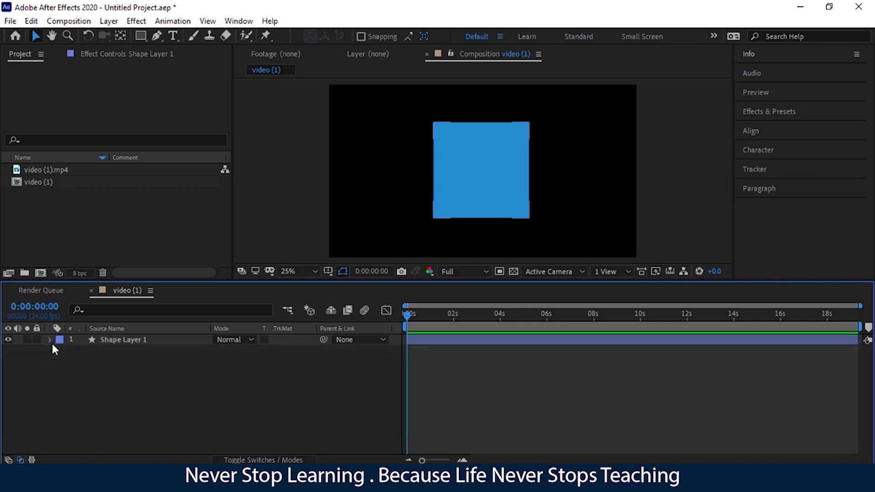
# Step: Show only the Position property of Shape Layer 1 and try out different position values, undoing the changes
pyautogui.click(112, 344)
pyautogui.press('p')
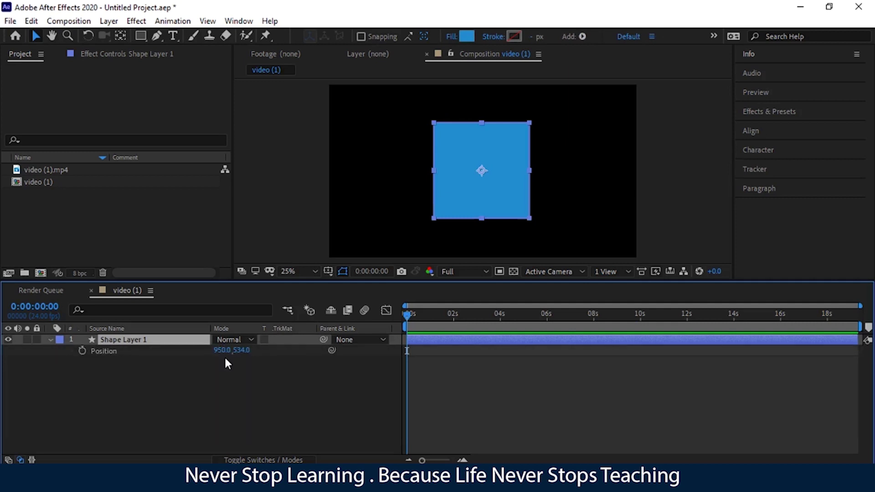
pyautogui.moveTo(241, 359); pyautogui.dragTo(144, 359)
pyautogui.hotkey('ctrl', 'z')
pyautogui.hotkey('ctrl', 'z')
pyautogui.click(217, 352)
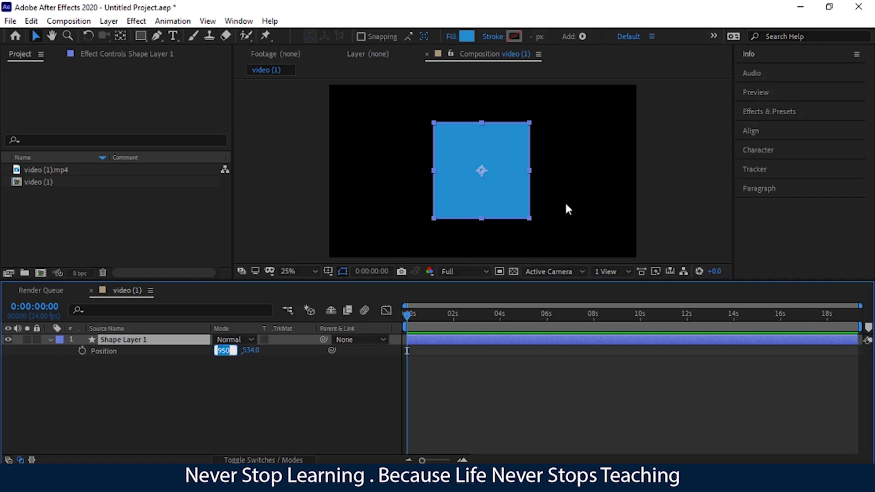
pyautogui.click(253, 356)
pyautogui.moveTo(243, 351); pyautogui.dragTo(319, 354)
pyautogui.click(48, 392)
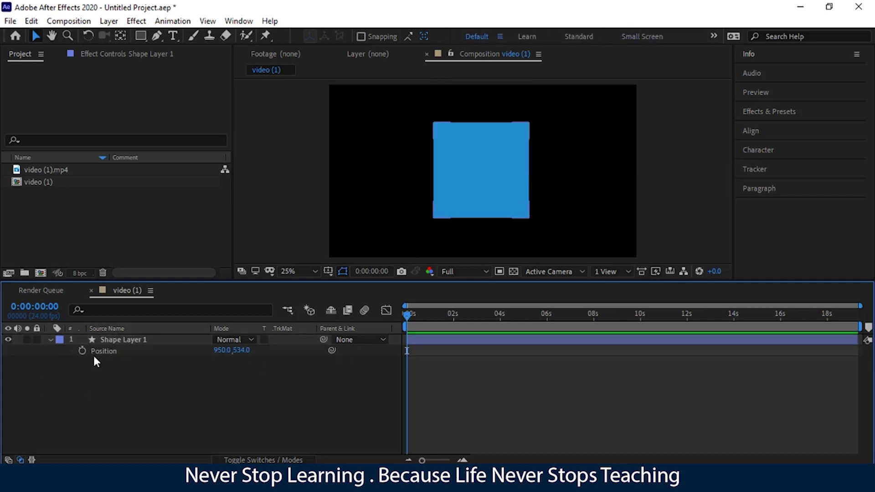
# Step: Show only the Scale property of Shape Layer 1 and try enlarging the square to 159% and shrinking it
pyautogui.click(124, 339)
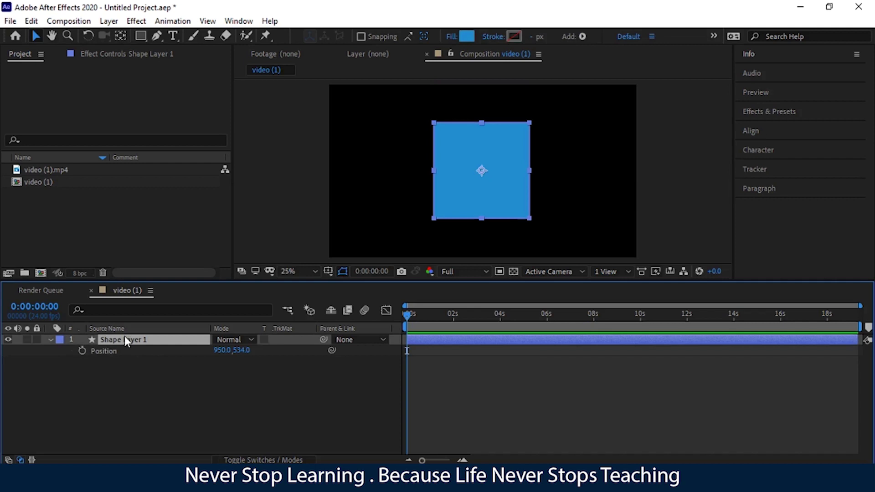
pyautogui.press('s')
pyautogui.moveTo(233, 351); pyautogui.dragTo(273, 353)
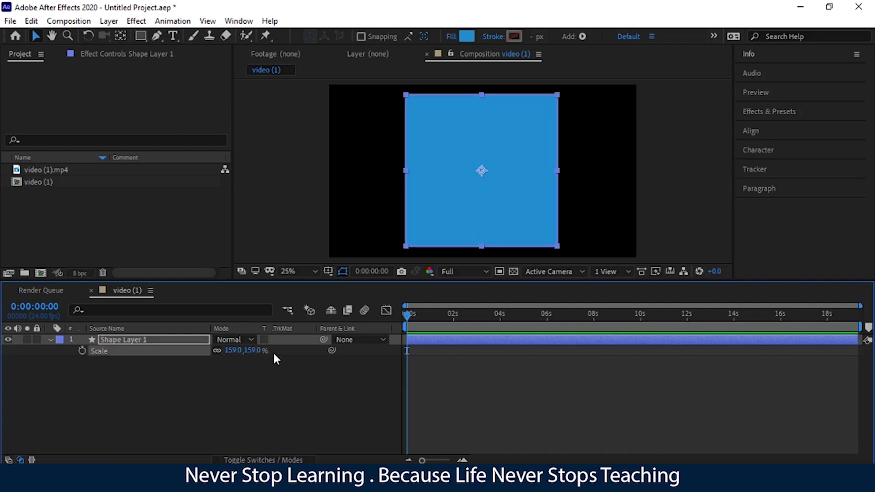
pyautogui.moveTo(235, 351); pyautogui.dragTo(186, 355)
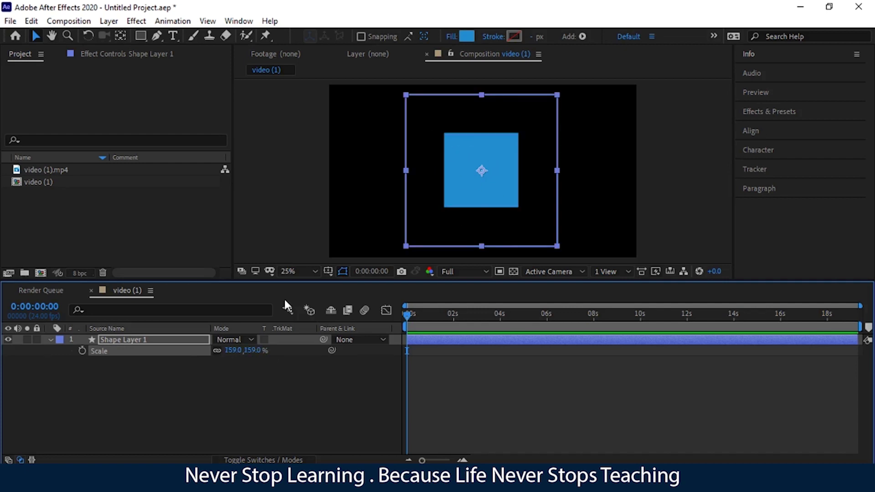
# Step: Unlink the scale proportions, try a non-uniform scale of 179% by 166%, and undo the scale changes
pyautogui.click(218, 351)
pyautogui.moveTo(232, 350); pyautogui.dragTo(290, 354)
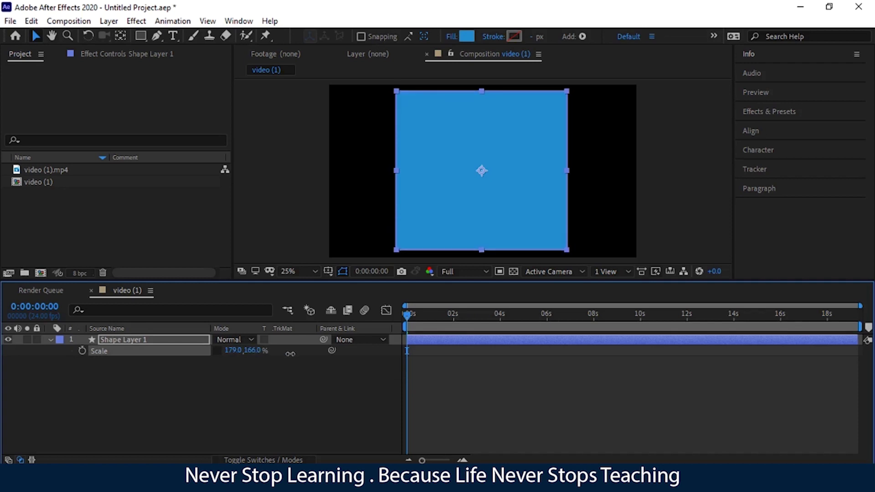
pyautogui.hotkey('ctrl', 'z')
pyautogui.hotkey('ctrl', 'z')
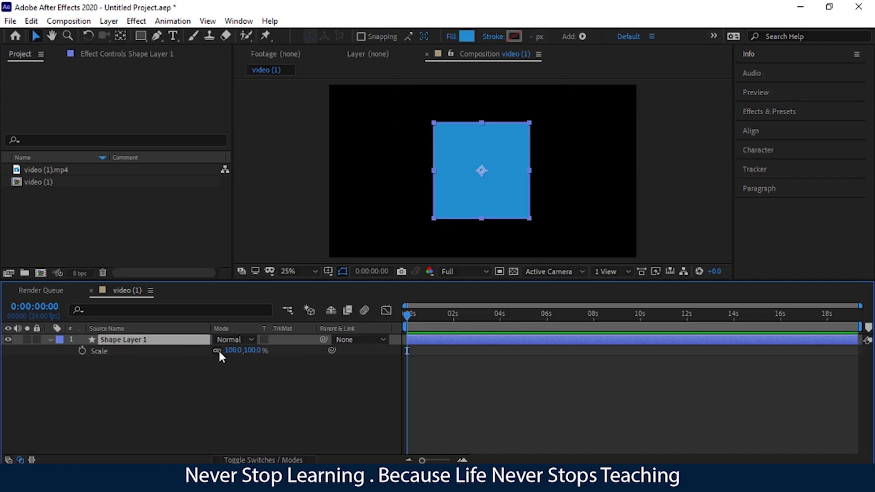
# Step: Show only the Opacity property of Shape Layer 1, set it to 25%, and deselect the layer
pyautogui.press('t')
pyautogui.moveTo(218, 350); pyautogui.dragTo(185, 353)
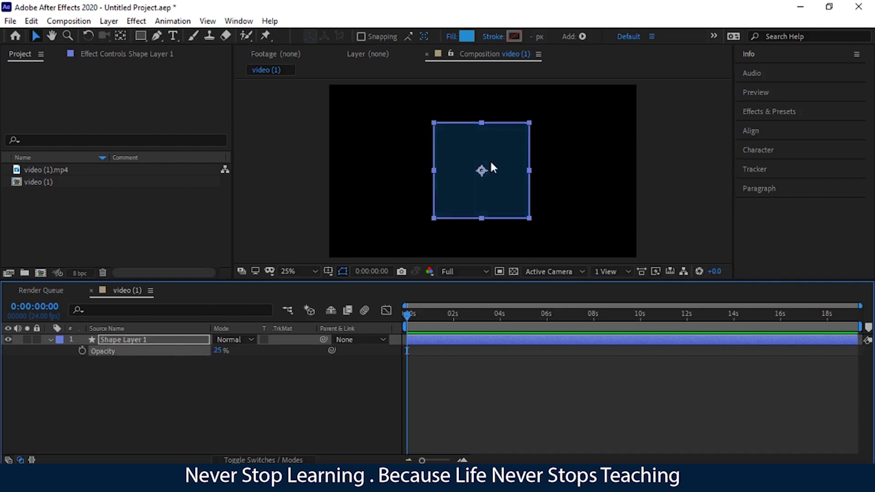
pyautogui.click(619, 153)
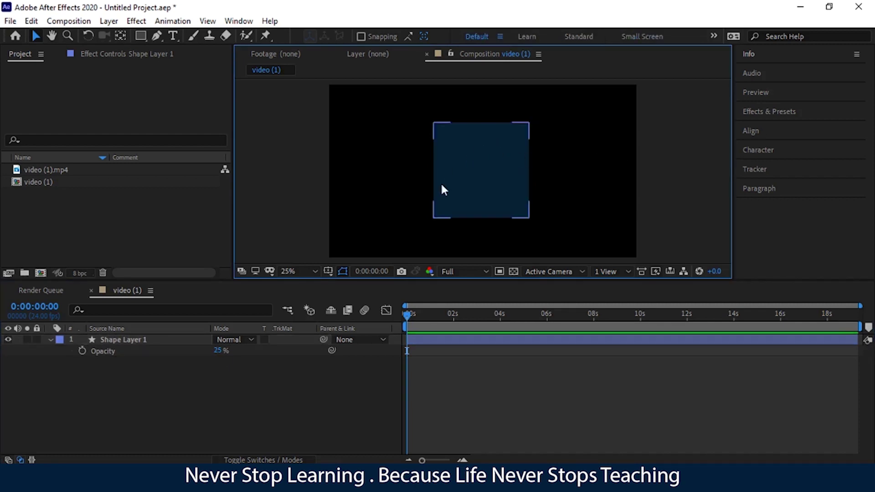
# Step: Lower Shape Layer 1's opacity to 0%, deselect the layer, and restore the opacity to 100%
pyautogui.moveTo(220, 357); pyautogui.dragTo(197, 354)
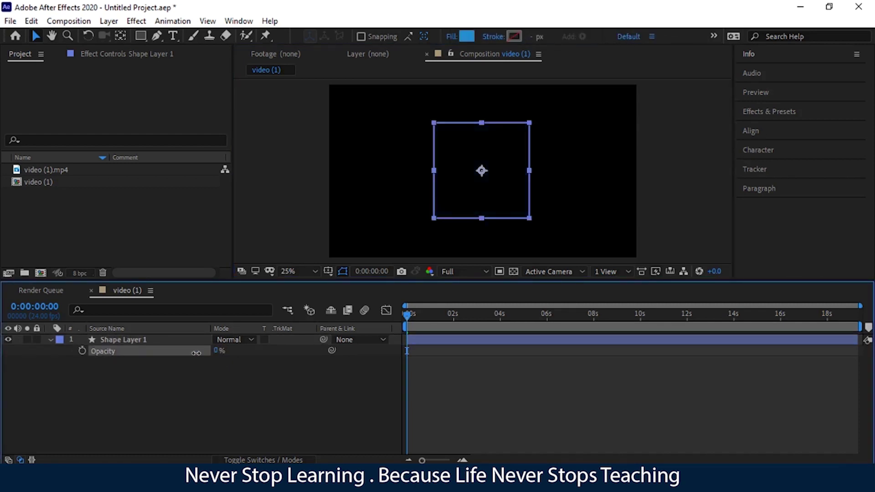
pyautogui.press('F2')
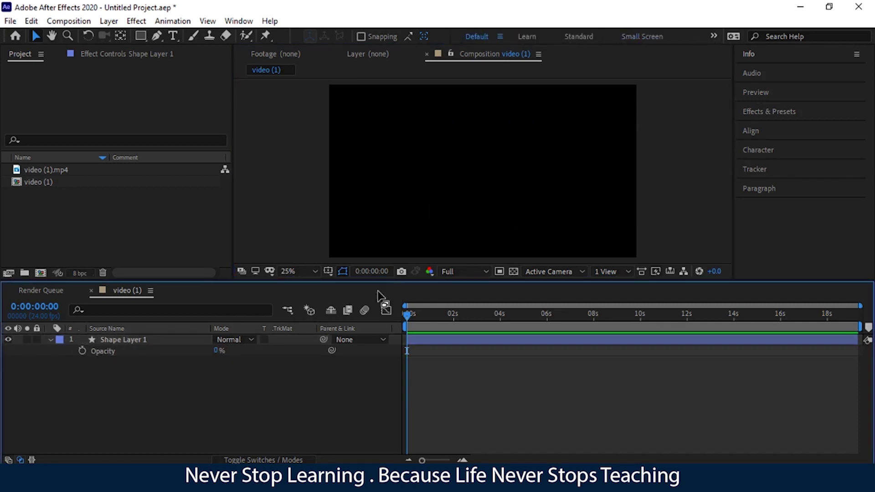
pyautogui.click(210, 350)
pyautogui.click(216, 351)
pyautogui.write('100')
pyautogui.press('Return')
# Step: Show only the Rotation property of Shape Layer 1, try rotating the square to 1x+15°, and reset the degrees to 0
pyautogui.click(156, 343)
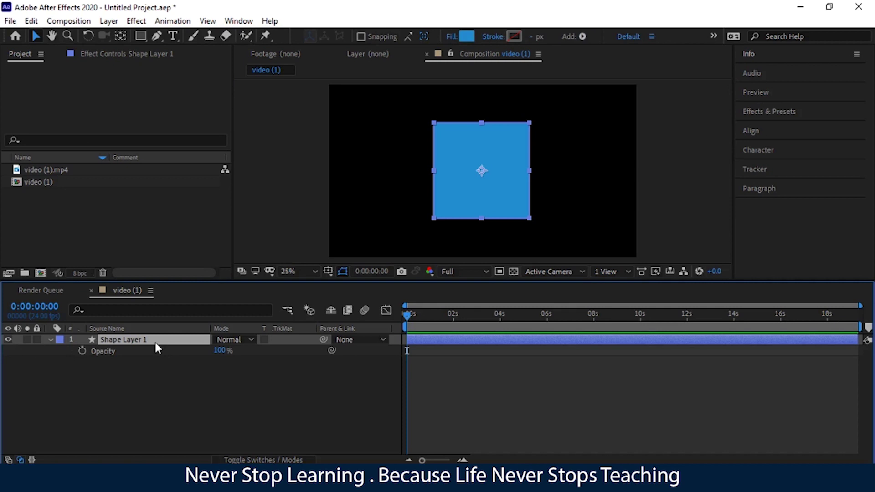
pyautogui.press('r')
pyautogui.moveTo(233, 352); pyautogui.dragTo(549, 427)
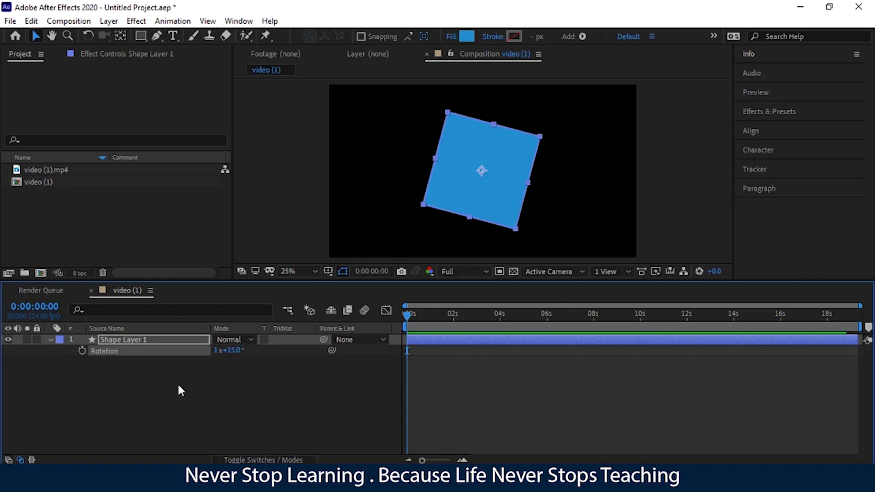
pyautogui.click(233, 351)
pyautogui.write('0')
pyautogui.click(235, 371)
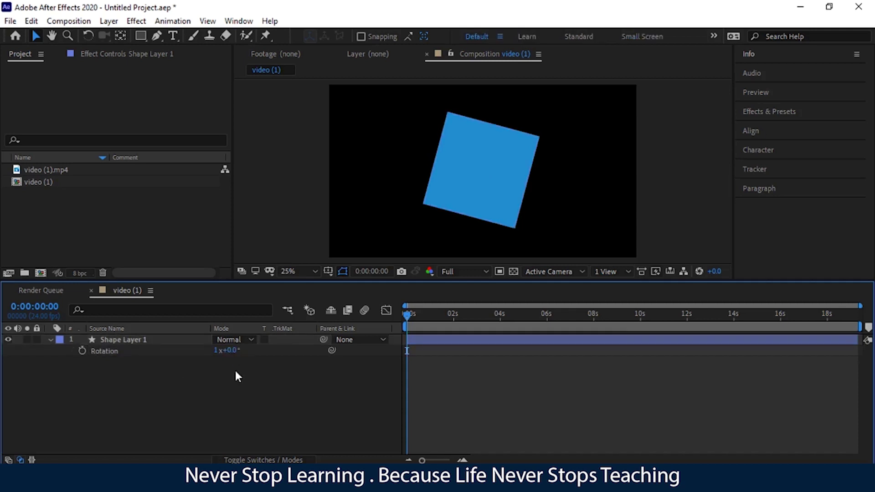
# Step: Try 6 full revolutions for Shape Layer 1's rotation, and set the revolutions to 0
pyautogui.click(216, 351)
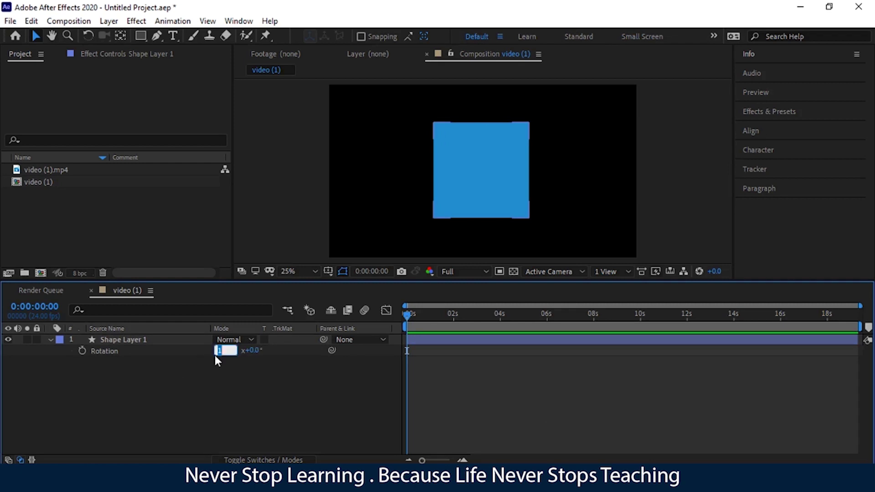
pyautogui.write('6')
pyautogui.click(216, 376)
pyautogui.click(217, 351)
pyautogui.write('0')
pyautogui.press('Return')
# Step: Try rotating the square to 270° and to other angles, and undo the rotation changes
pyautogui.click(230, 351)
pyautogui.write('270')
pyautogui.press('Return')
pyautogui.click(228, 352)
pyautogui.moveTo(230, 355)
pyautogui.mouseDown()
pyautogui.moveTo(207, 358)
pyautogui.moveTo(217, 360)
pyautogui.mouseUp()
pyautogui.hotkey('ctrl', 'z')
# Step: Show only the Anchor Point property of Shape Layer 1 and move the anchor with the Pan Behind tool to the square's upper-right corner
pyautogui.click(132, 343)
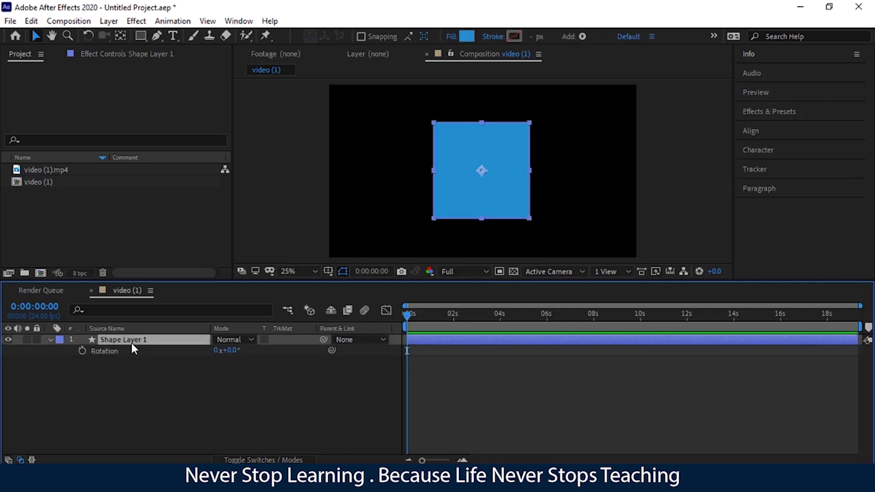
pyautogui.press('a')
pyautogui.press('y')
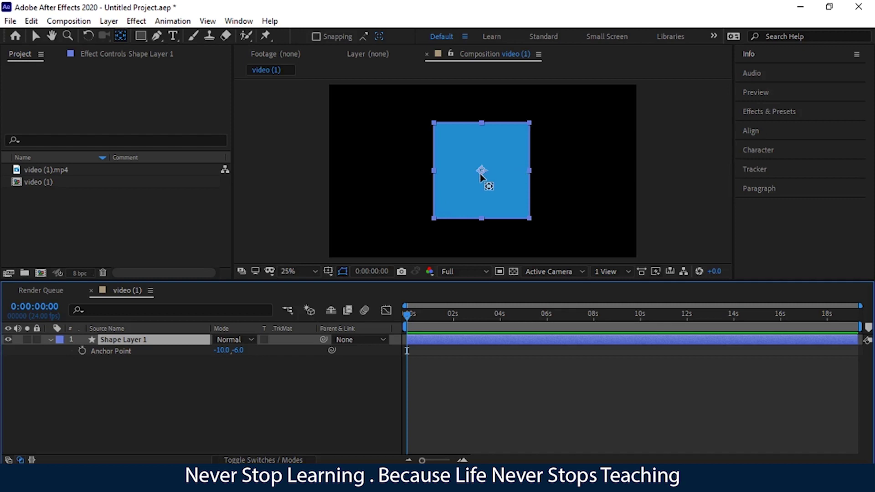
pyautogui.moveTo(482, 172); pyautogui.dragTo(533, 119)
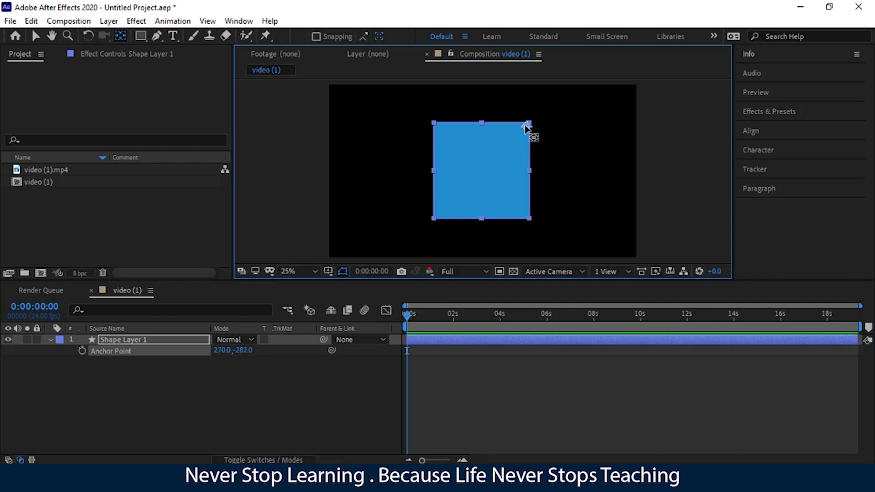
# Step: Try rotating the square by 8° and scaling it around the corner anchor point, undoing the changes
pyautogui.press('r')
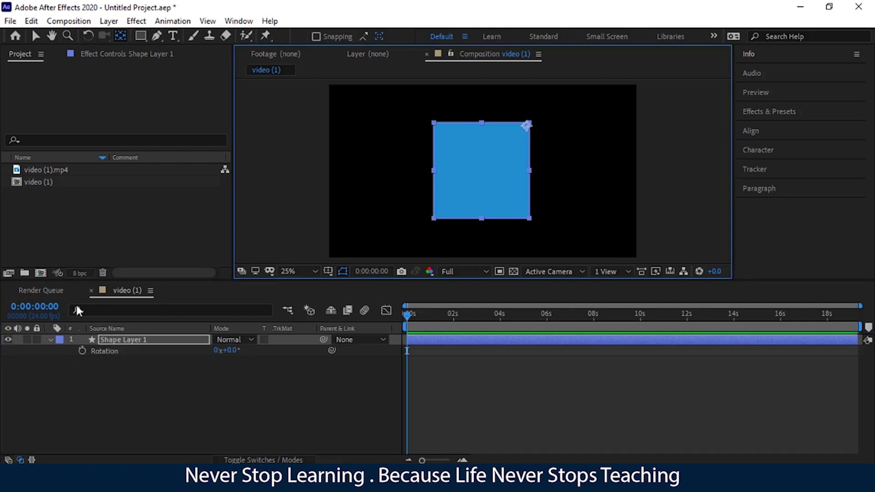
pyautogui.moveTo(228, 351); pyautogui.dragTo(247, 361)
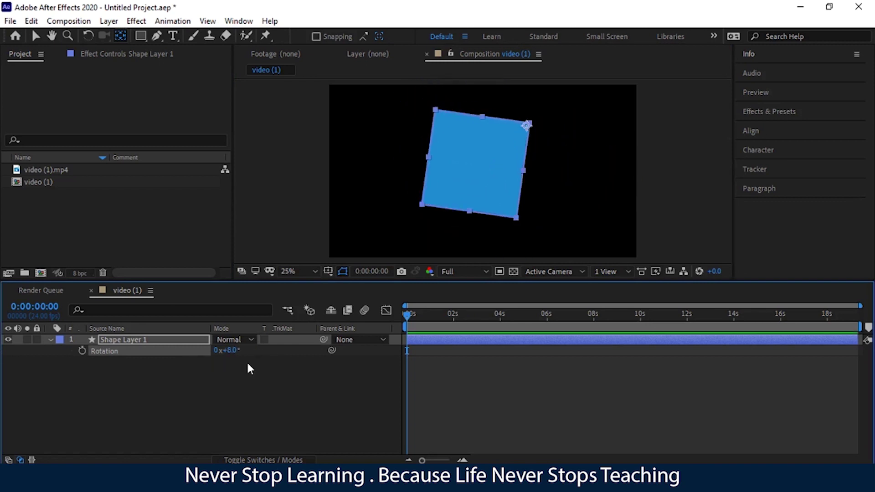
pyautogui.press('s')
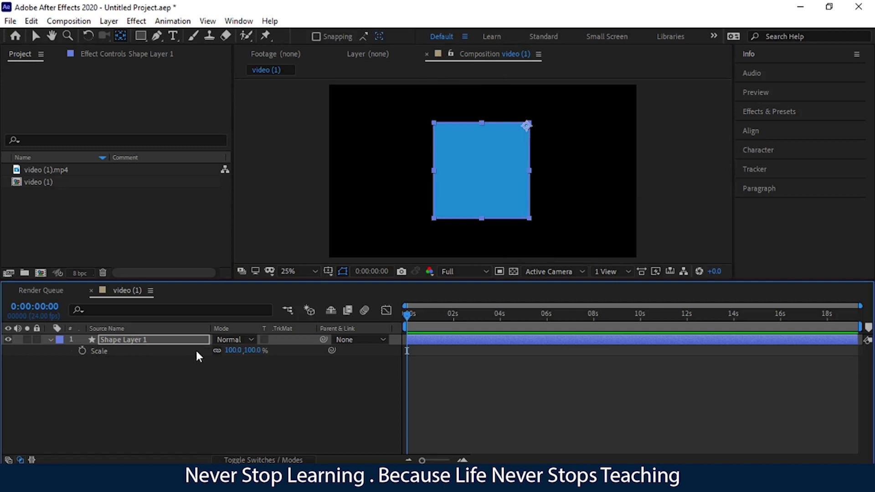
pyautogui.moveTo(233, 350)
pyautogui.mouseDown()
pyautogui.moveTo(276, 351)
pyautogui.moveTo(185, 355)
pyautogui.moveTo(246, 352)
pyautogui.moveTo(228, 354)
pyautogui.mouseUp()
pyautogui.hotkey('ctrl', 'z')
# Step: Center the anchor point in the square, return to the Selection tool, and collapse Shape Layer 1's properties
pyautogui.hotkey('ctrl', 'alt', 'Home')
pyautogui.click(35, 36)
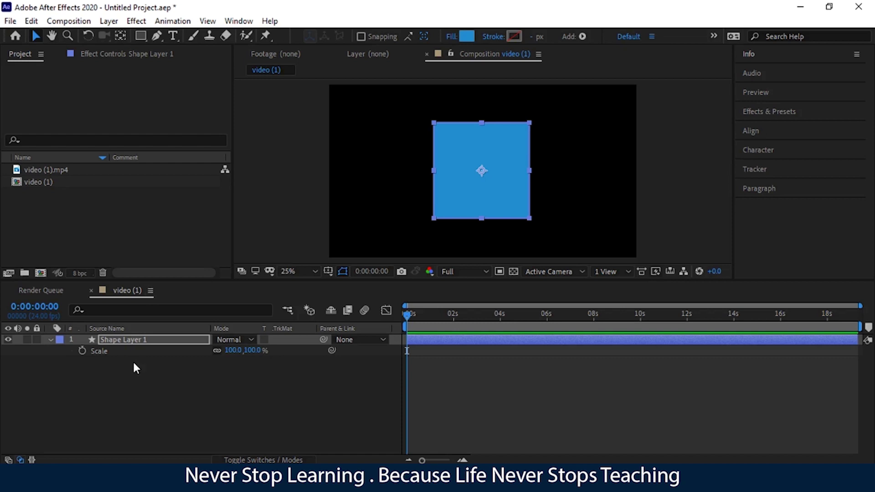
pyautogui.click(51, 340)
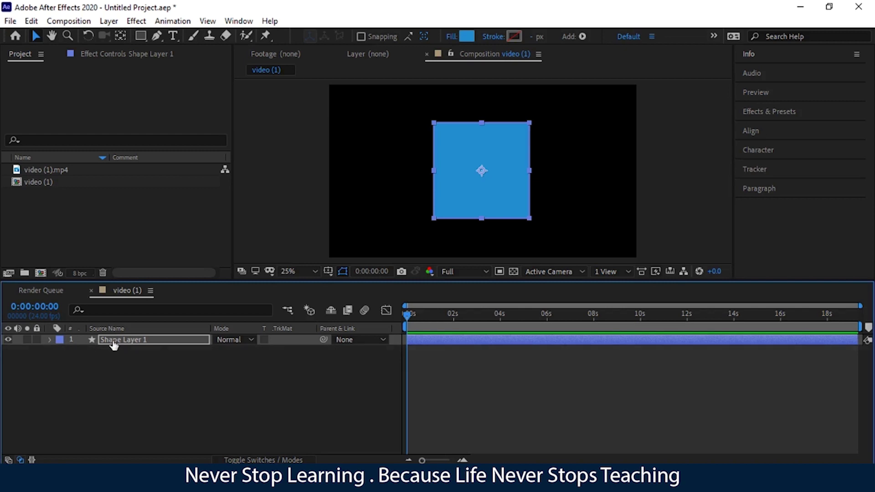
pyautogui.click(158, 345)
pyautogui.click(159, 348)
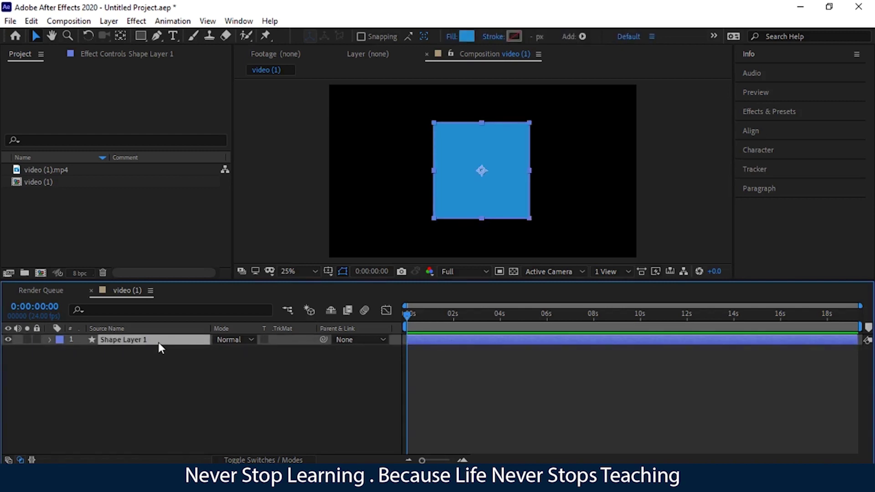
# Step: Show the Scale, Position and Opacity properties of Shape Layer 1 together
pyautogui.press('s')
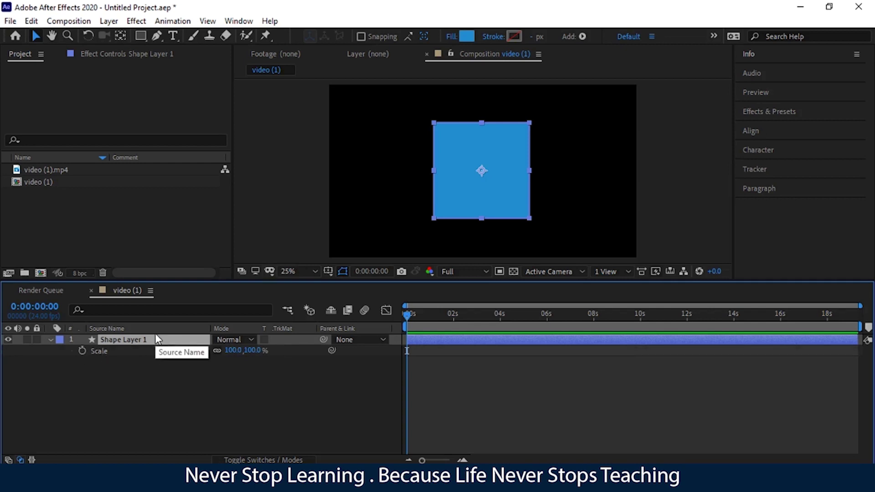
pyautogui.hotkey('shift', 'p')
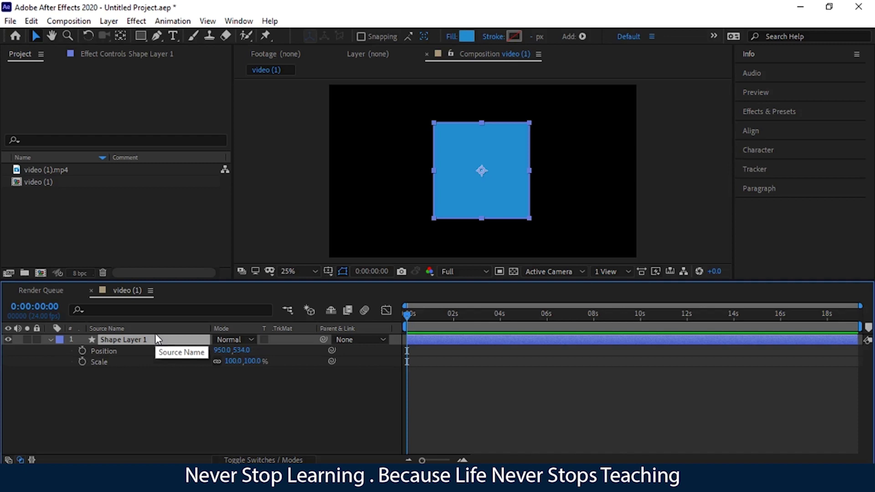
pyautogui.hotkey('shift', 't')
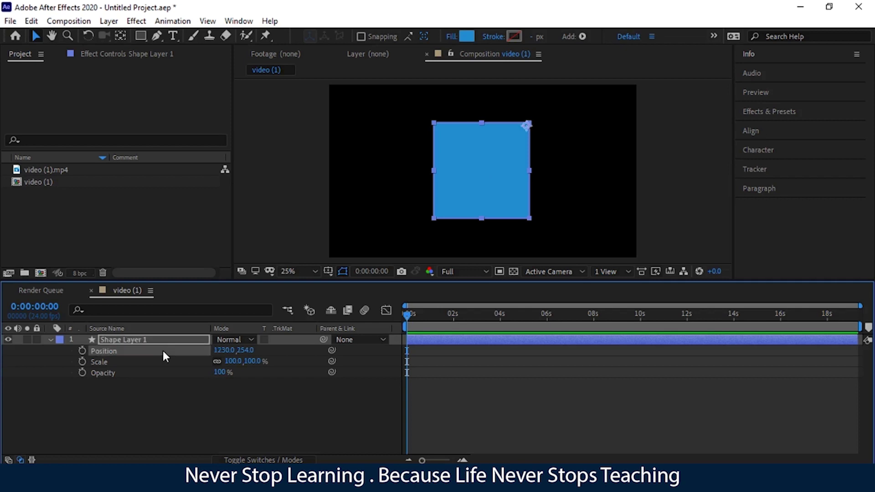
pyautogui.press('F2')
pyautogui.click(149, 342)
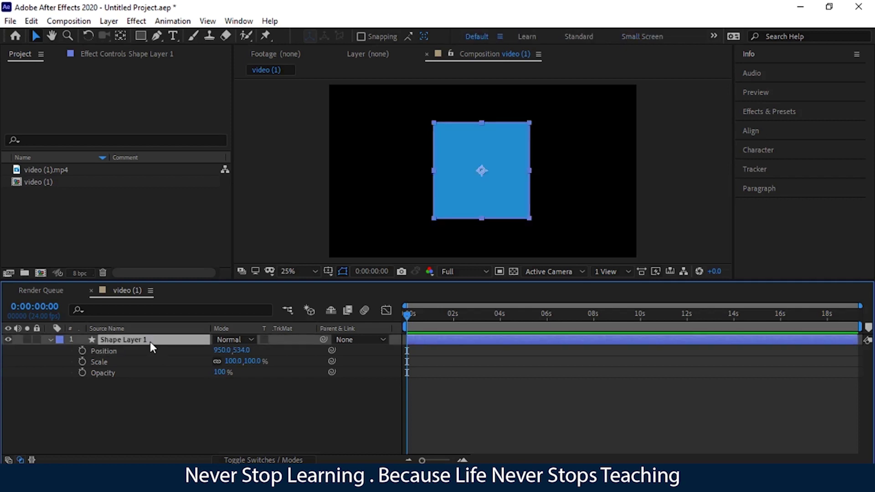
# Step: Show only the Scale property of Shape Layer 1 and enable keyframing for it at 0:00:00:00
pyautogui.click(51, 339)
pyautogui.click(50, 339)
pyautogui.click(50, 339)
pyautogui.press('s')
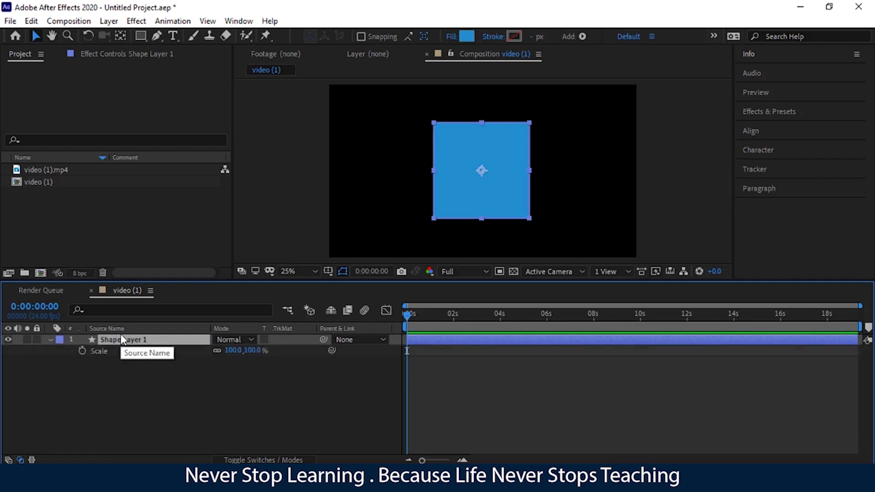
pyautogui.click(82, 351)
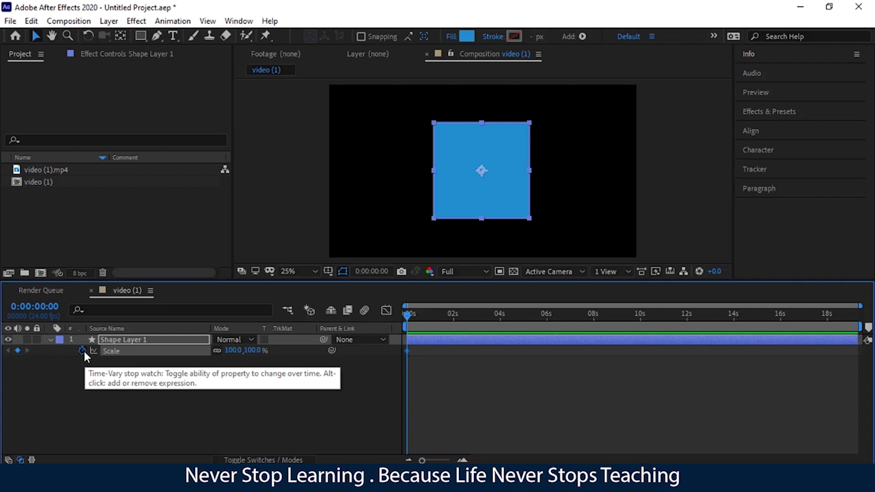
# Step: Try moving the Scale keyframe to 0:00:01:04, and return it to the start of the timeline
pyautogui.click(408, 351)
pyautogui.moveTo(408, 351); pyautogui.dragTo(434, 351)
pyautogui.moveTo(435, 351)
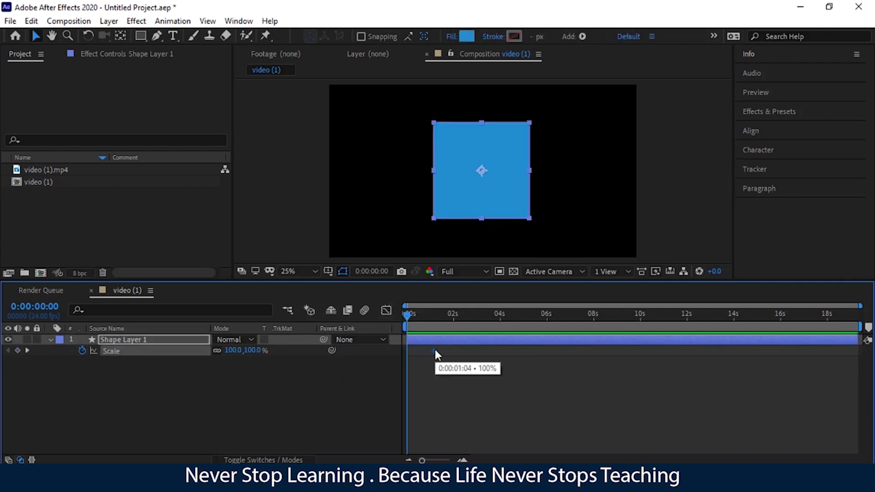
pyautogui.press('=')
pyautogui.press('=')
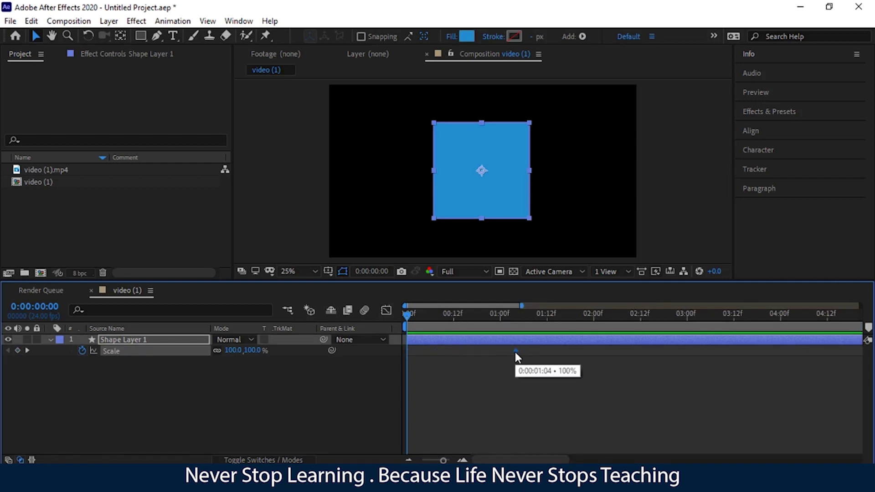
pyautogui.moveTo(443, 460); pyautogui.dragTo(407, 461)
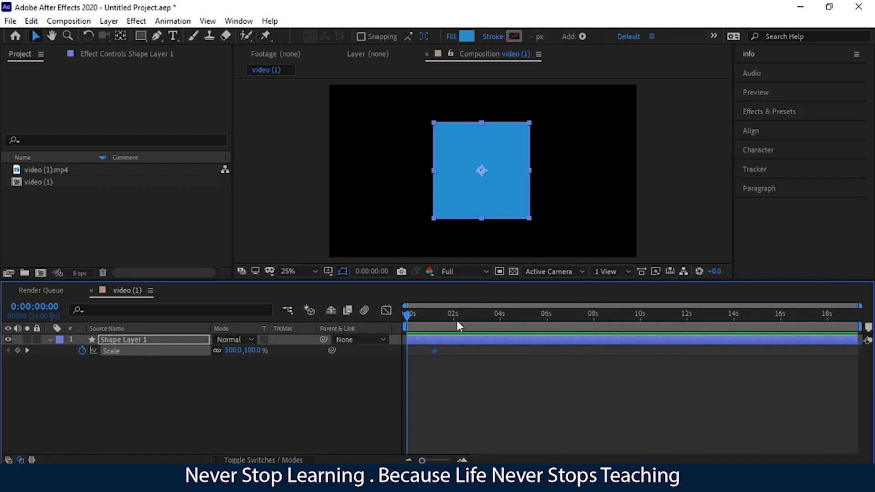
pyautogui.moveTo(434, 351); pyautogui.dragTo(407, 352)
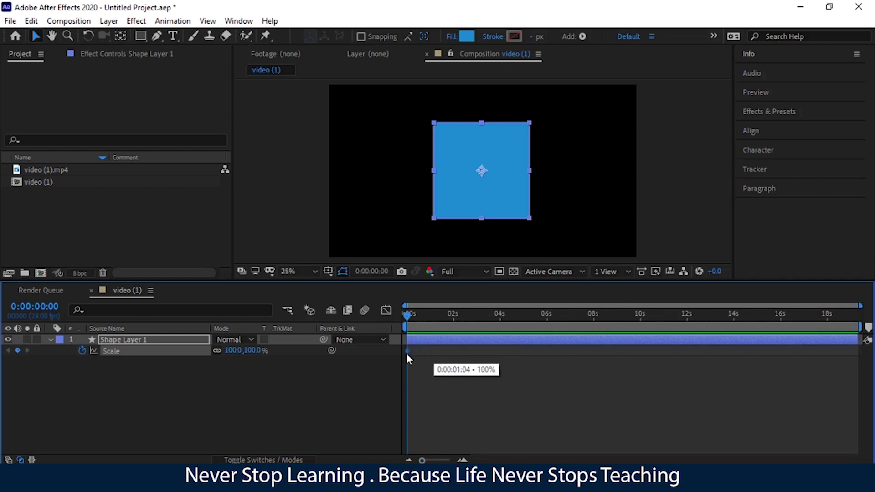
# Step: Move the Scale keyframe from the start of the timeline to the 1-second mark
pyautogui.moveTo(422, 460); pyautogui.dragTo(433, 450)
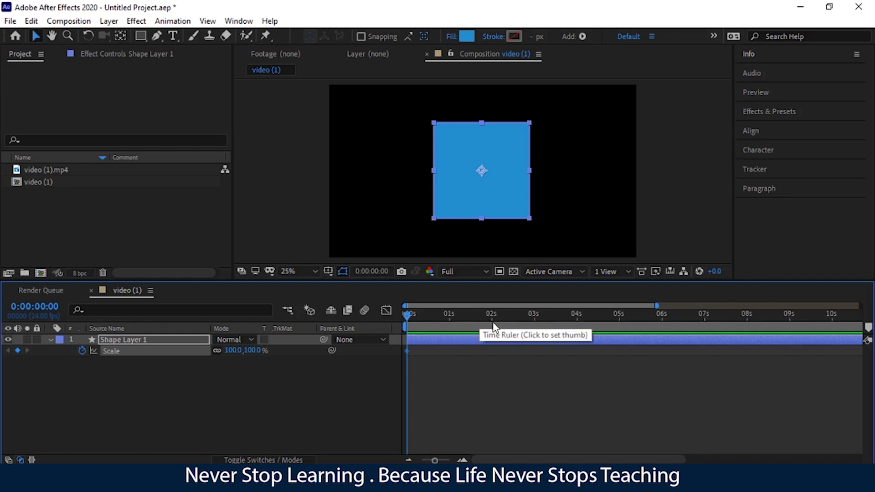
pyautogui.moveTo(428, 461); pyautogui.dragTo(442, 461)
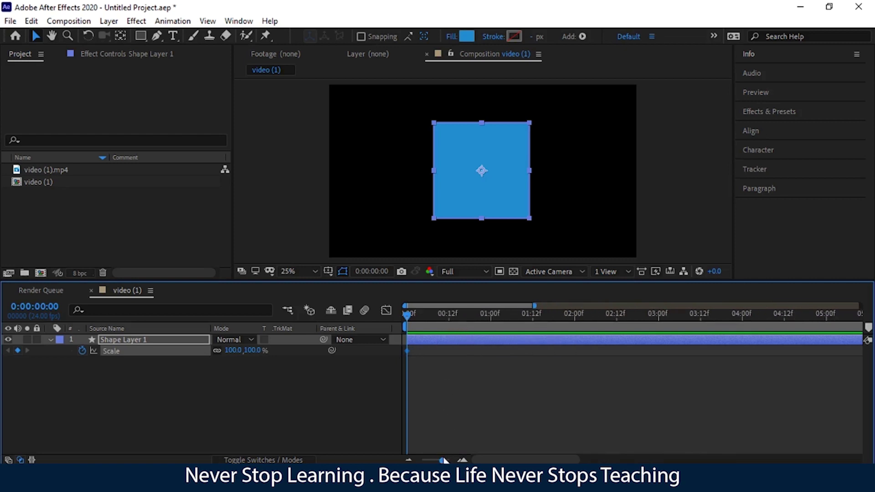
pyautogui.moveTo(442, 461); pyautogui.dragTo(447, 461)
pyautogui.scroll(4, 473, 339)
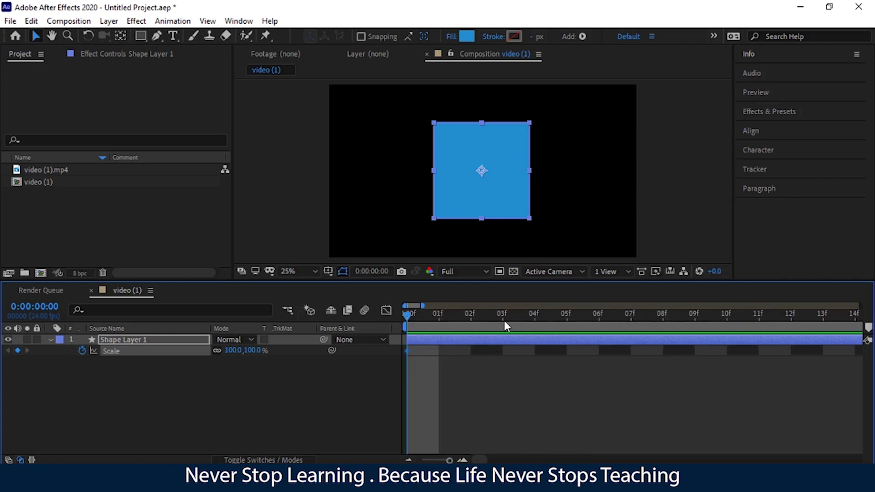
pyautogui.moveTo(443, 462); pyautogui.dragTo(433, 462)
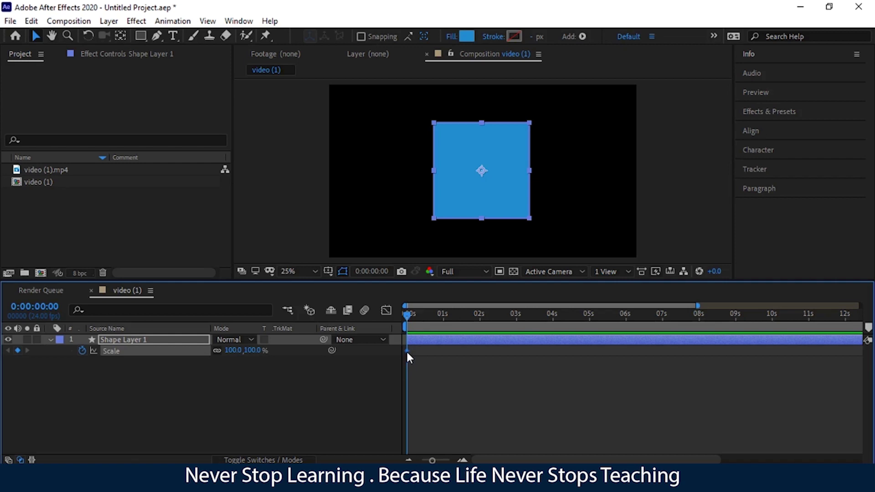
pyautogui.moveTo(416, 351); pyautogui.dragTo(445, 348)
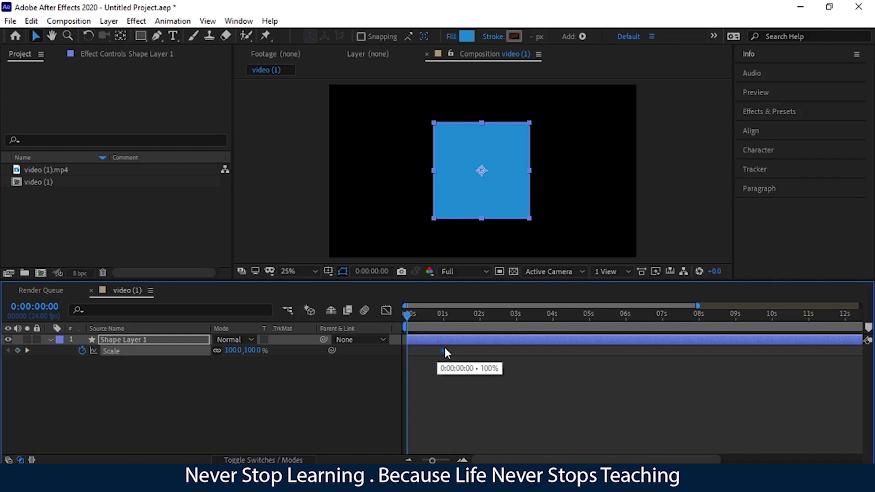
# Step: Try adding Scale keyframes at 0:00:01:10 and 0:00:02:22, and undo the additions
pyautogui.moveTo(409, 316); pyautogui.dragTo(464, 331)
pyautogui.press('pagedown')
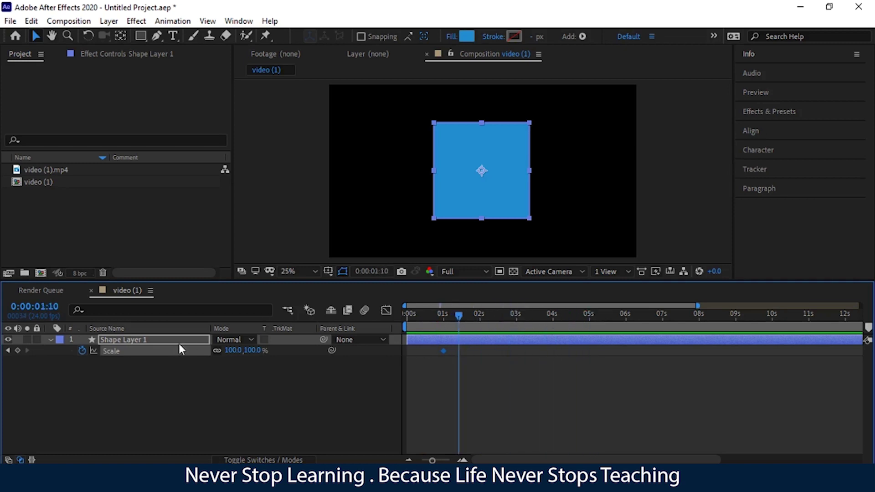
pyautogui.click(18, 351)
pyautogui.moveTo(461, 316); pyautogui.dragTo(512, 319)
pyautogui.click(18, 351)
pyautogui.hotkey('ctrl', 'z')
pyautogui.hotkey('ctrl', 'z')
pyautogui.hotkey('ctrl', 'z')
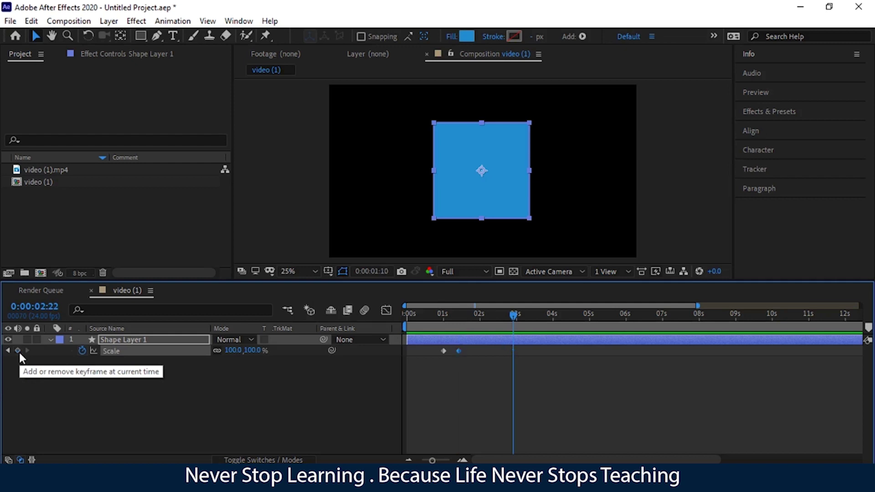
# Step: Create a Scale keyframe of 150% for Shape Layer 1 at the 2-second mark
pyautogui.moveTo(454, 316); pyautogui.dragTo(443, 312)
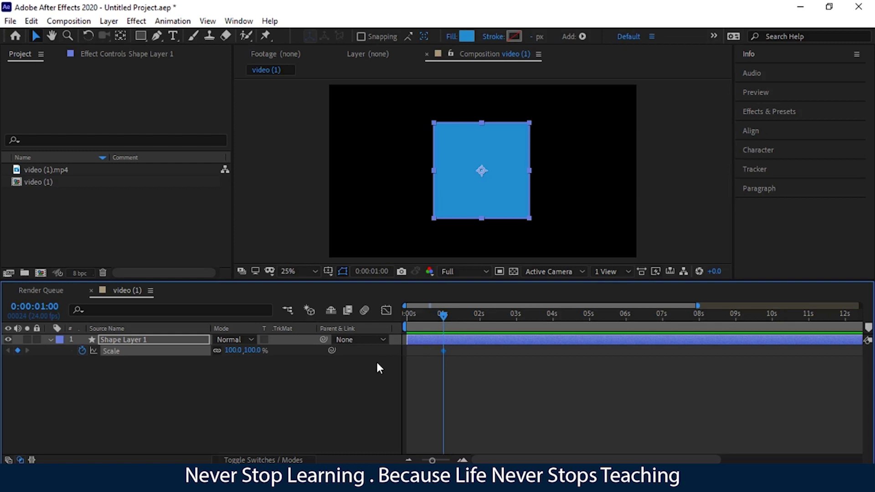
pyautogui.click(444, 375)
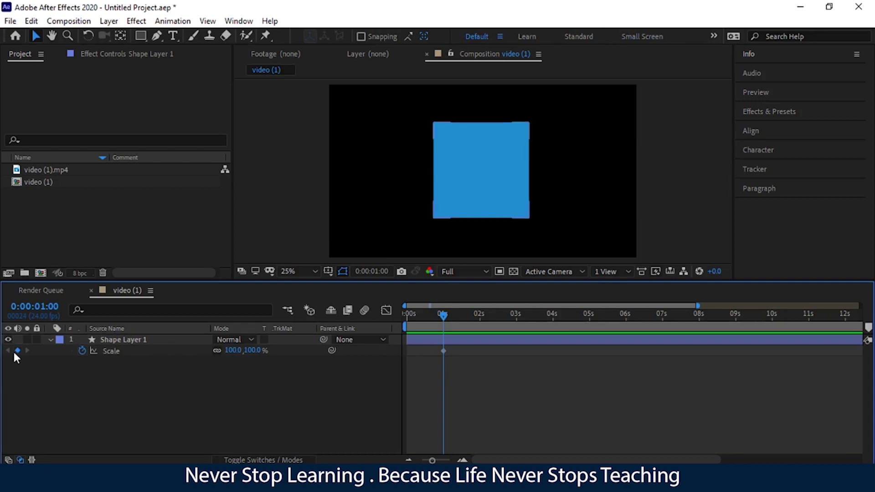
pyautogui.moveTo(455, 314); pyautogui.dragTo(479, 316)
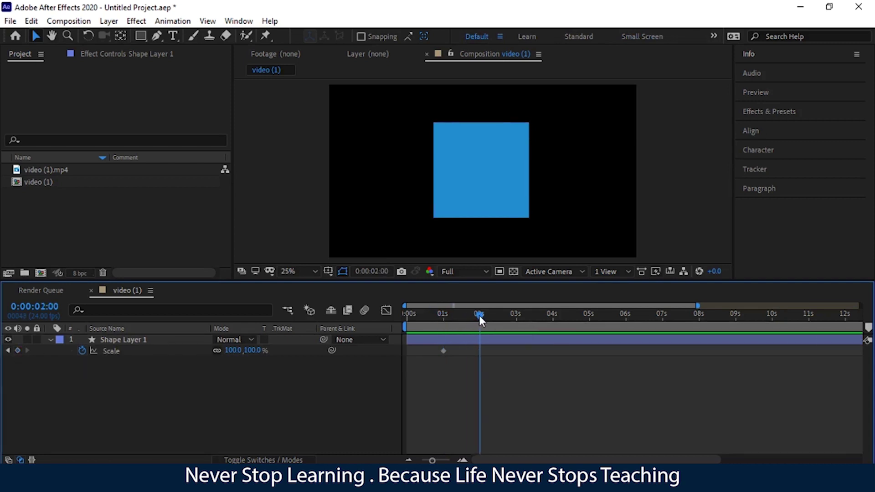
pyautogui.click(17, 350)
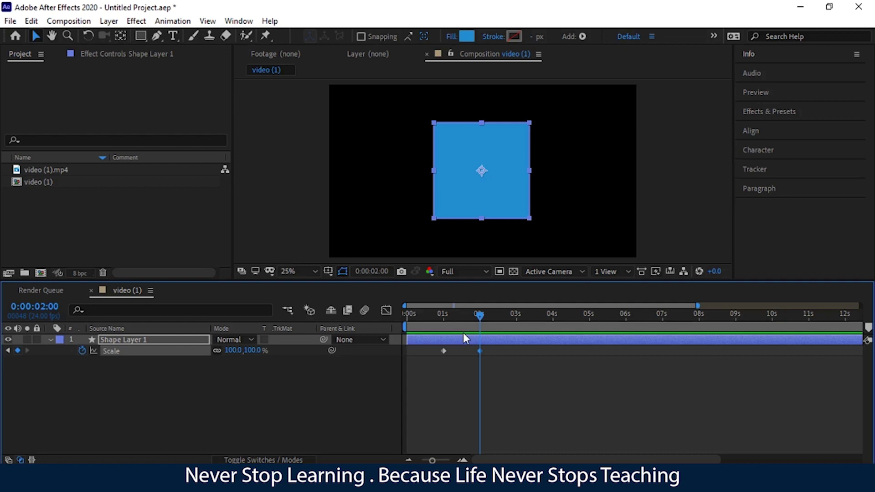
pyautogui.hotkey('ctrl', 'z')
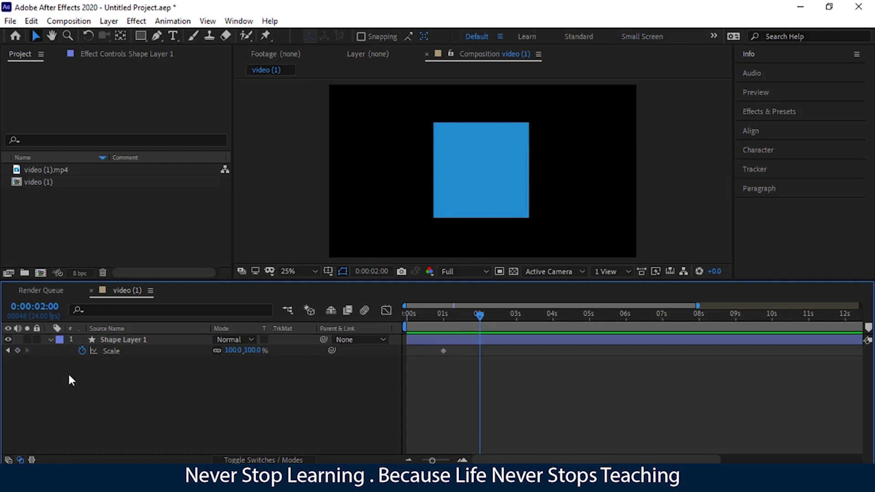
pyautogui.click(229, 350)
pyautogui.write('150')
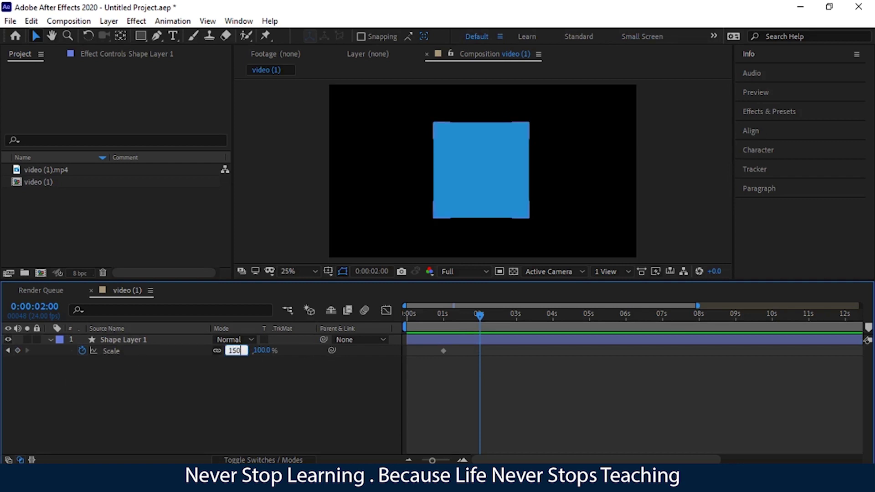
pyautogui.press('Return')
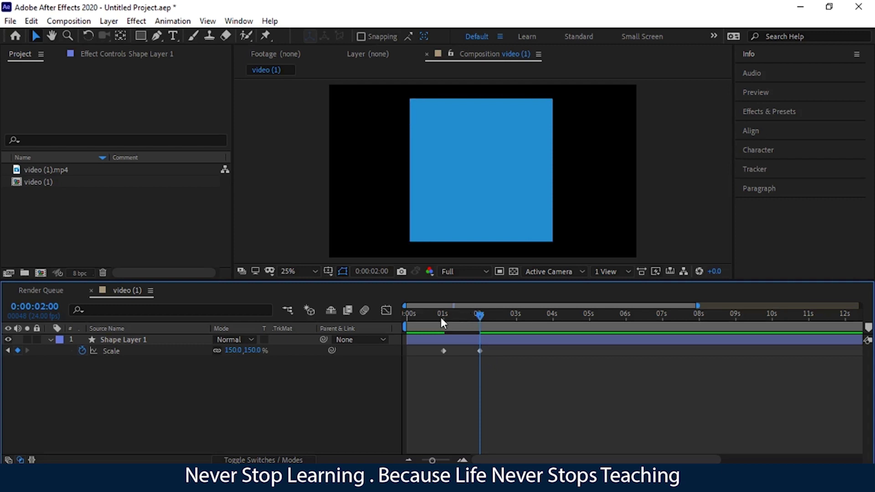
# Step: Preview the scale animation from 0:00:00:23, just before the first keyframe
pyautogui.moveTo(471, 317); pyautogui.dragTo(440, 318)
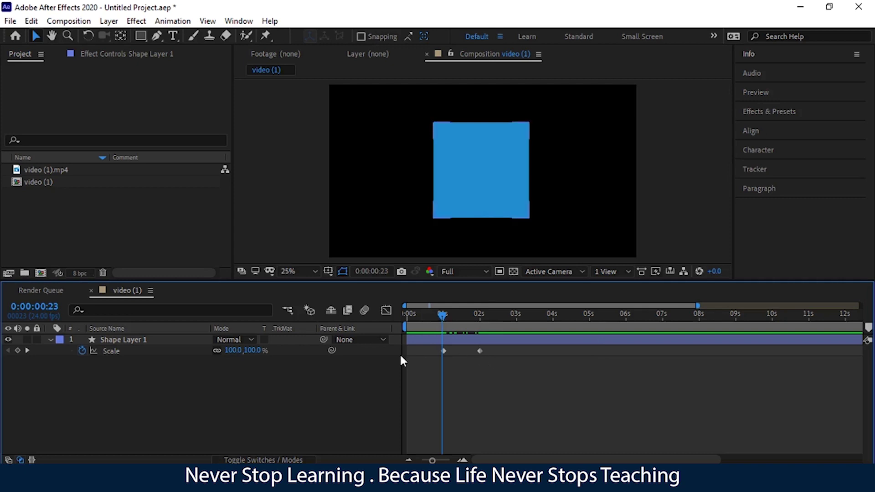
pyautogui.press('space')
pyautogui.press('space')
# Step: Copy the Scale keyframe from the 1-second mark to the 3-second mark
pyautogui.moveTo(480, 319); pyautogui.dragTo(481, 318)
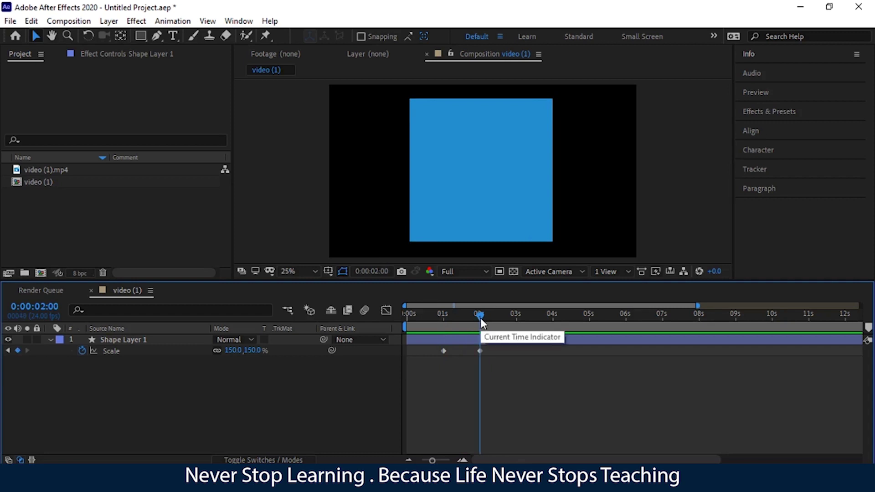
pyautogui.moveTo(480, 318); pyautogui.dragTo(516, 323)
pyautogui.click(233, 351)
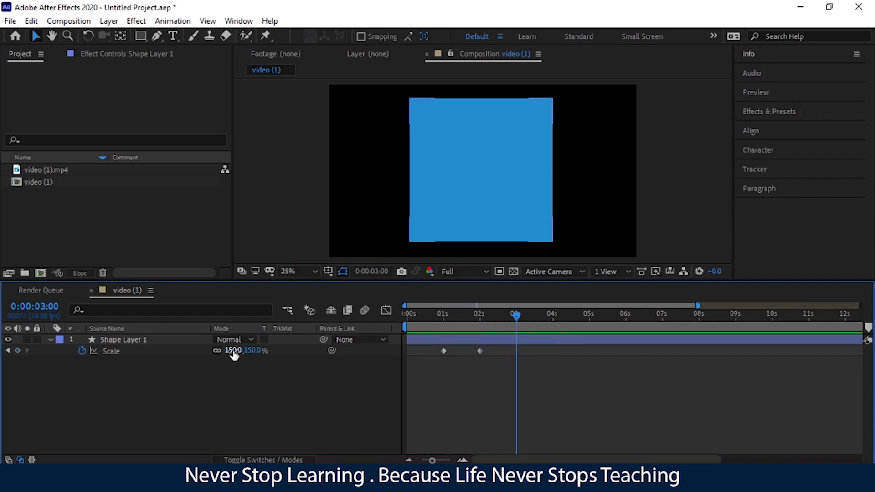
pyautogui.moveTo(445, 354)
pyautogui.click(443, 351)
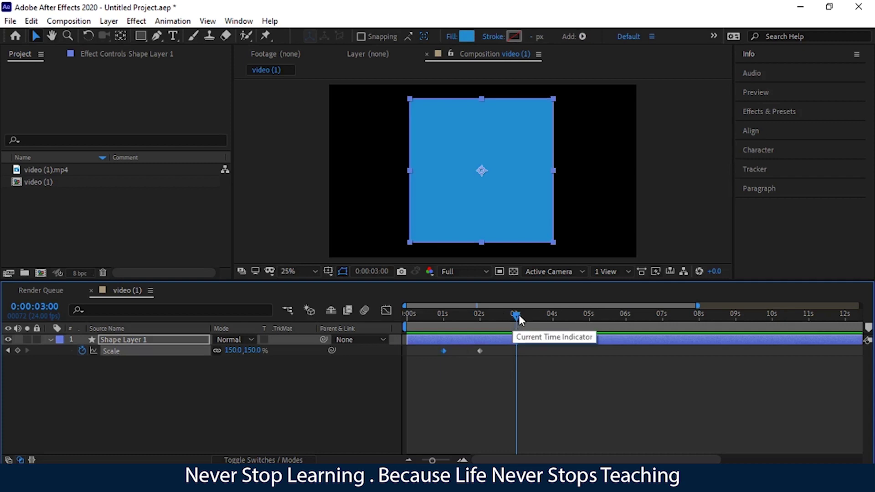
pyautogui.hotkey('ctrl', 'v')
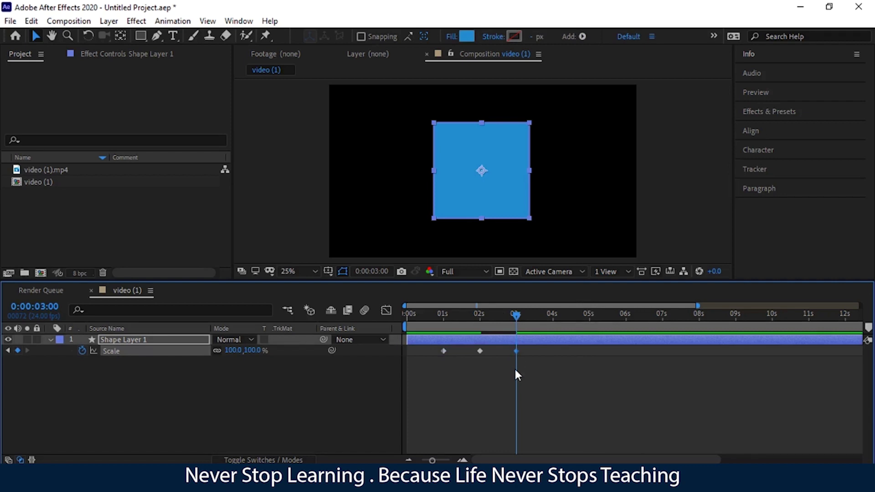
# Step: Preview the three-keyframe scale animation from 0:00:00:21
pyautogui.moveTo(516, 316); pyautogui.dragTo(439, 324)
pyautogui.press('space')
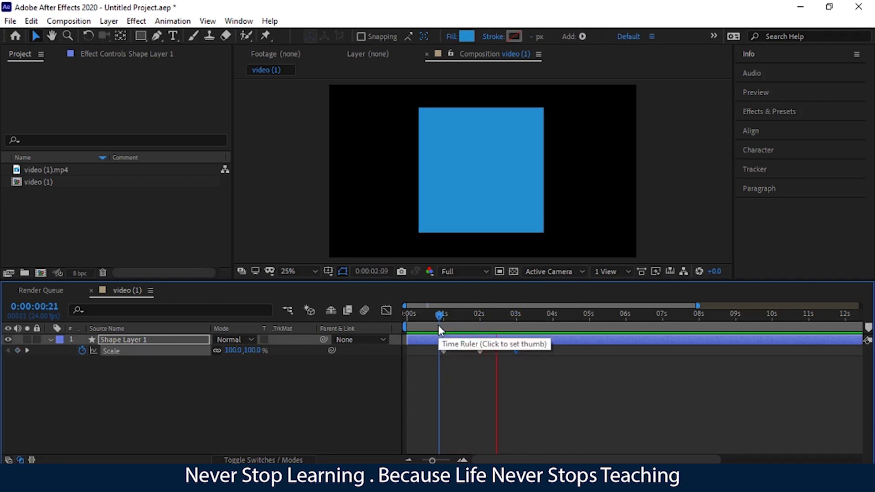
pyautogui.press('space')
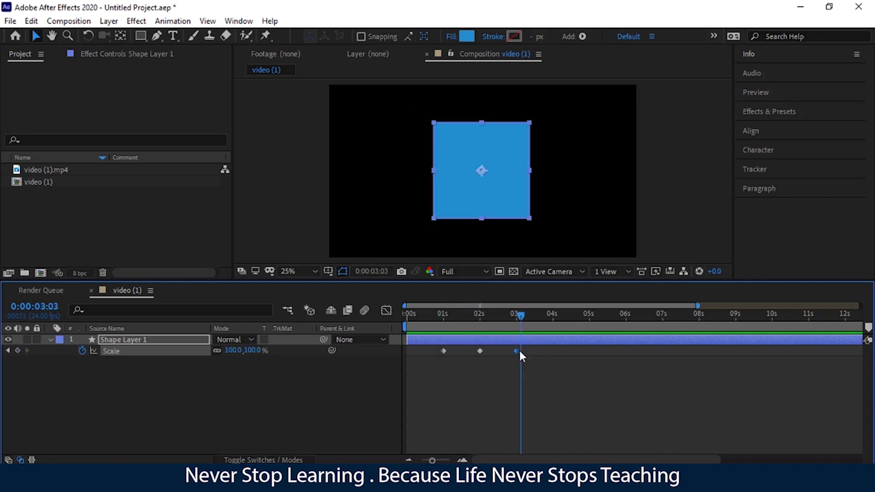
# Step: Delete the Scale keyframe at the 3-second mark and move the 2-second keyframe to just after 3 seconds
pyautogui.press('Delete')
pyautogui.click(481, 352)
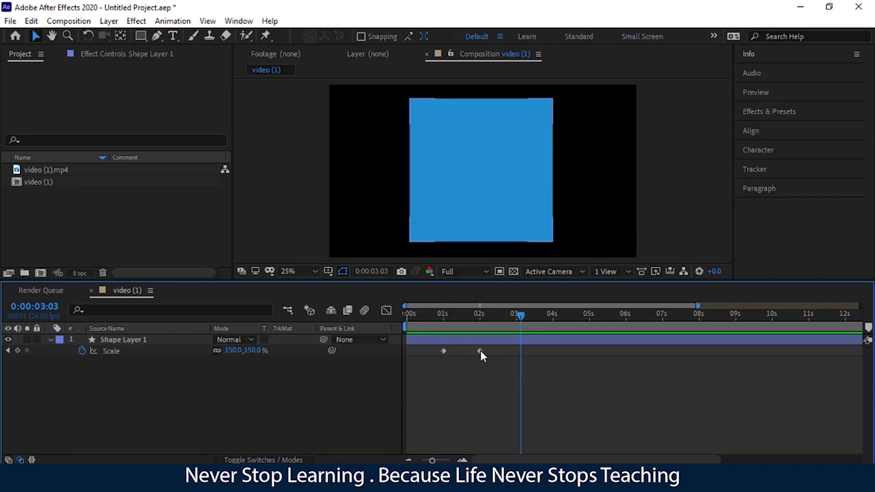
pyautogui.moveTo(481, 351); pyautogui.dragTo(520, 352)
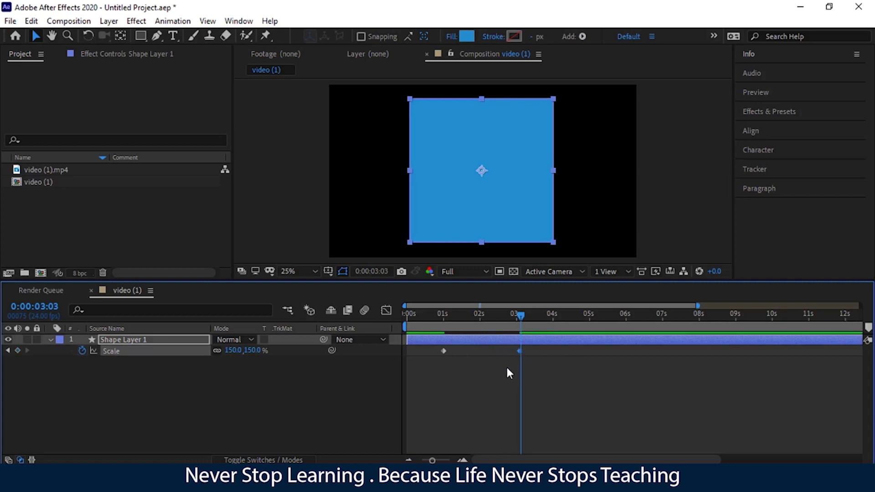
pyautogui.click(509, 373)
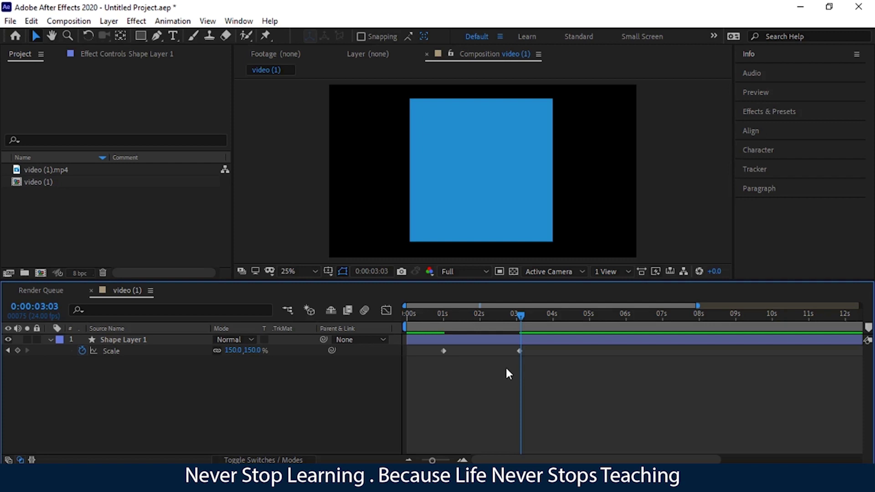
# Step: Select both Scale keyframes and examine their speed graph in the Graph Editor
pyautogui.moveTo(438, 378); pyautogui.dragTo(553, 348)
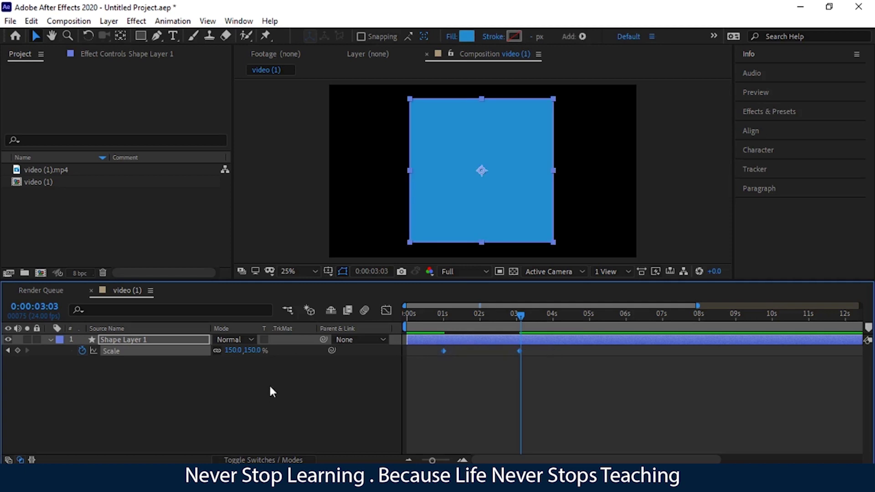
pyautogui.click(386, 310)
pyautogui.rightClick(561, 362)
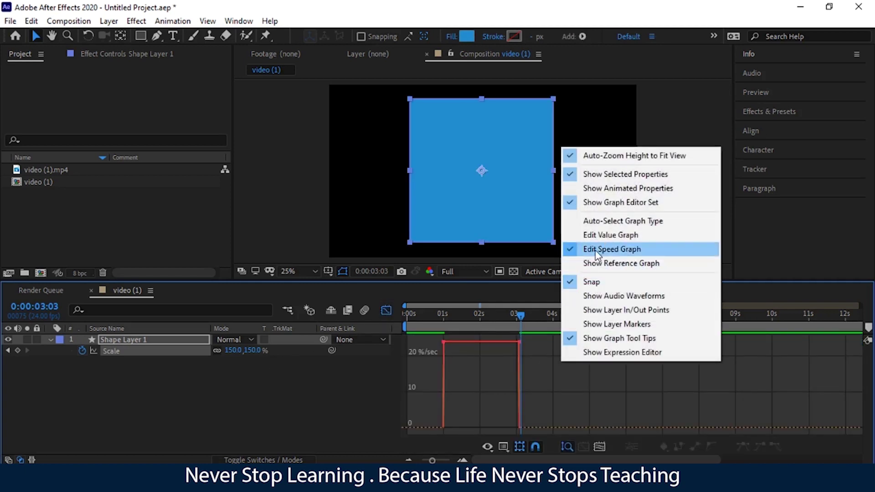
pyautogui.click(564, 395)
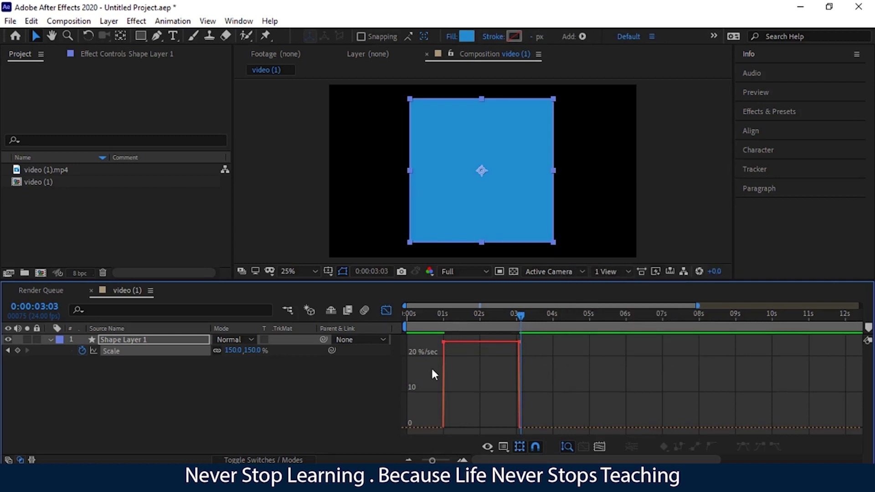
pyautogui.moveTo(445, 343)
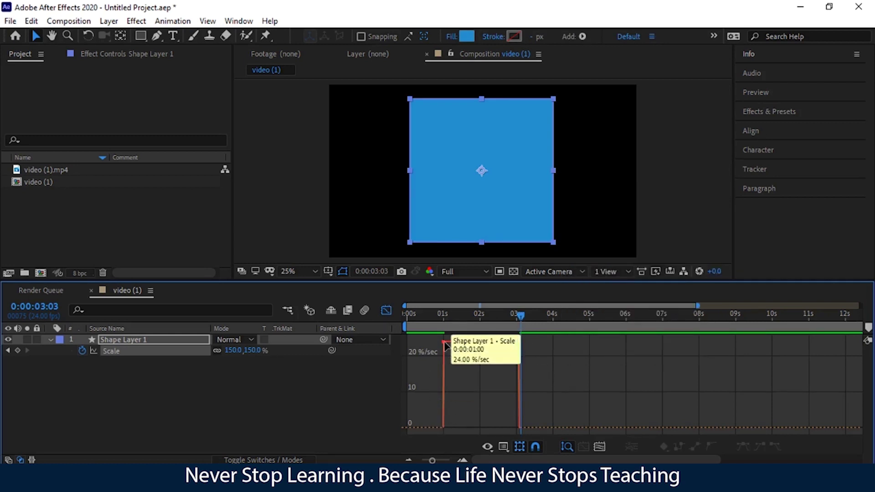
pyautogui.moveTo(520, 346)
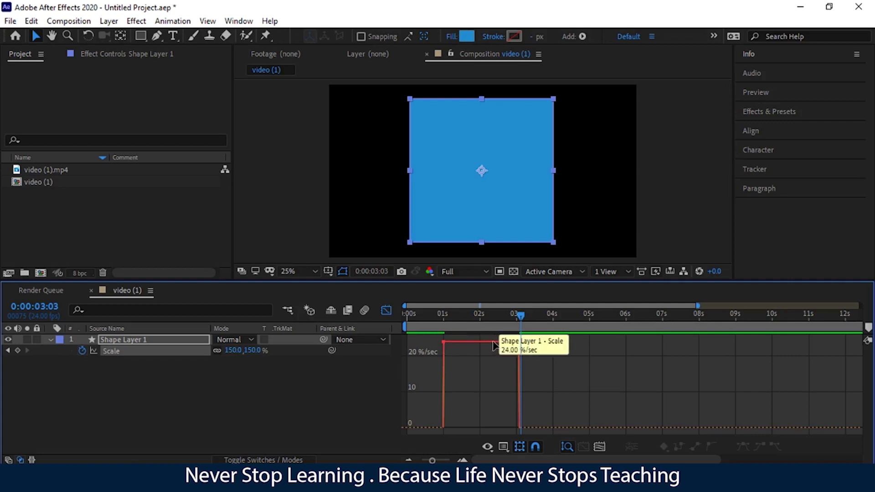
# Step: Preview the linear scale animation from 0:00:00:22 alongside its speed graph
pyautogui.moveTo(521, 317); pyautogui.dragTo(441, 321)
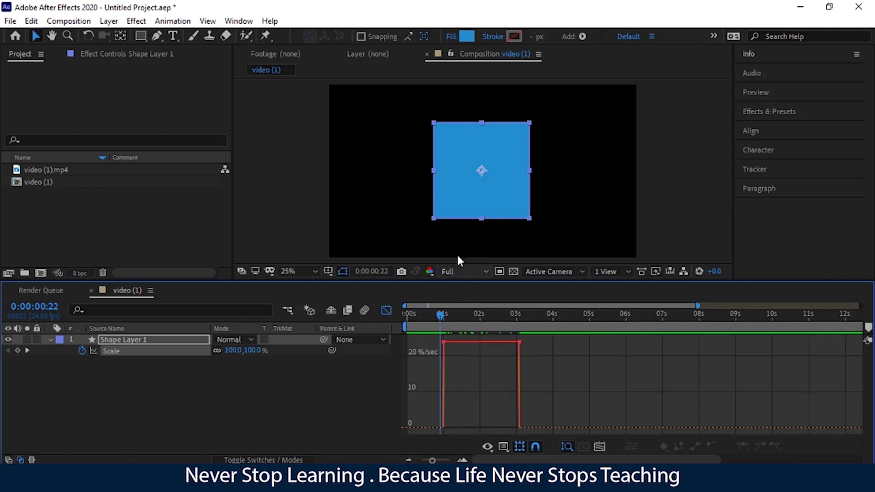
pyautogui.click(477, 182)
pyautogui.press('space')
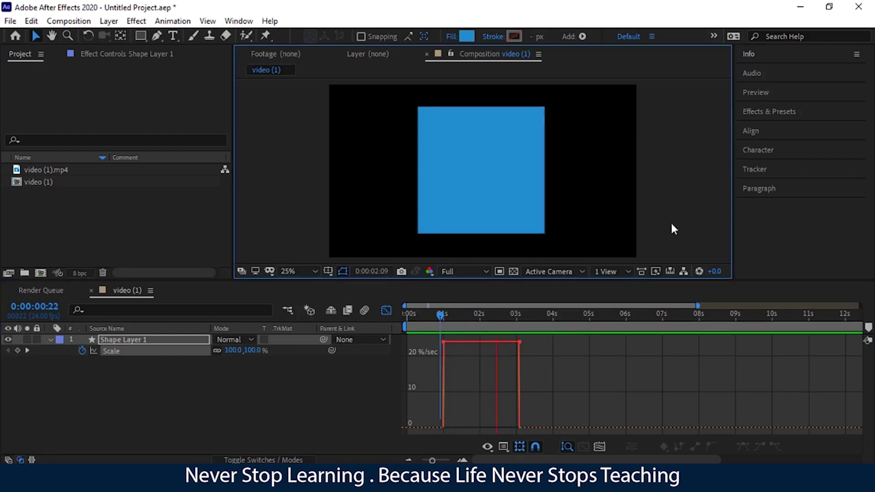
pyautogui.press('space')
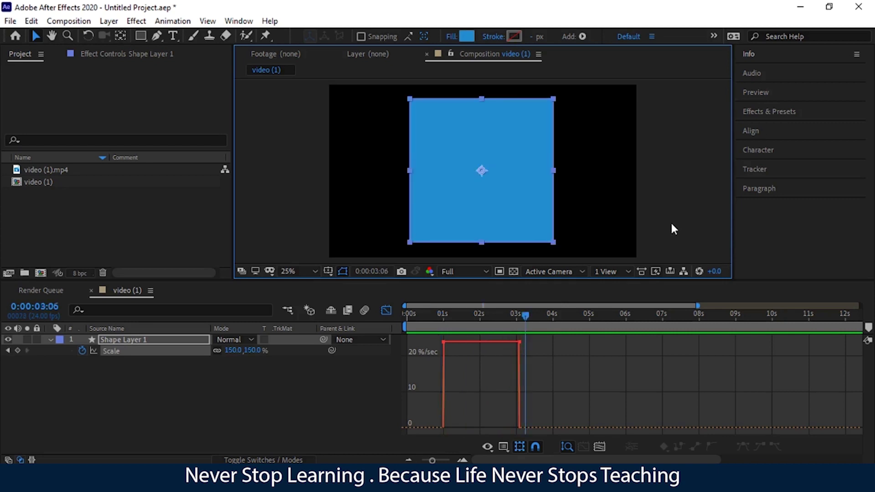
# Step: Return to the keyframe view and apply Easy Ease to both Scale keyframes
pyautogui.click(386, 311)
pyautogui.moveTo(539, 361); pyautogui.dragTo(434, 344)
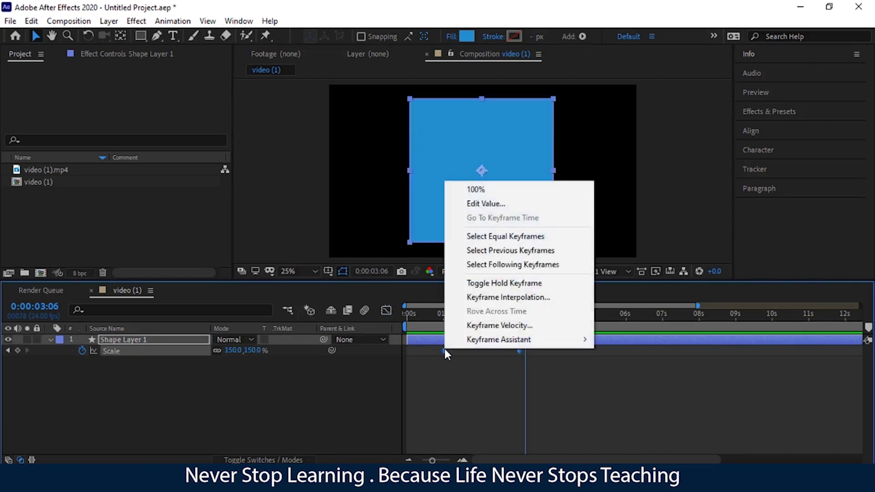
pyautogui.moveTo(468, 346)
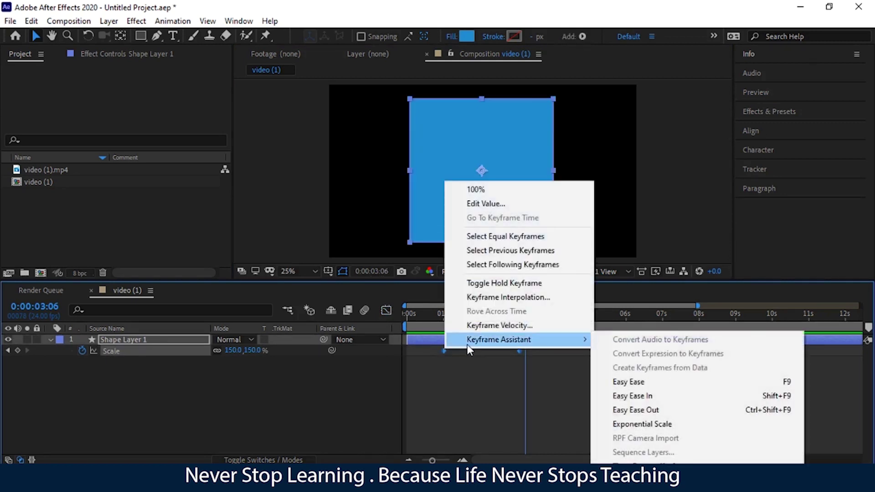
pyautogui.click(663, 385)
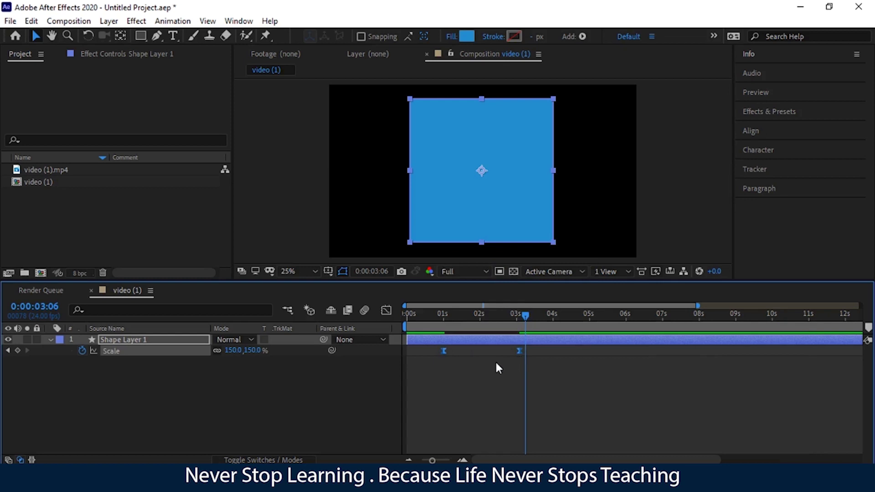
# Step: Examine the eased Scale speed graph in the Graph Editor and preview the animation from 0:00:00:19
pyautogui.click(388, 312)
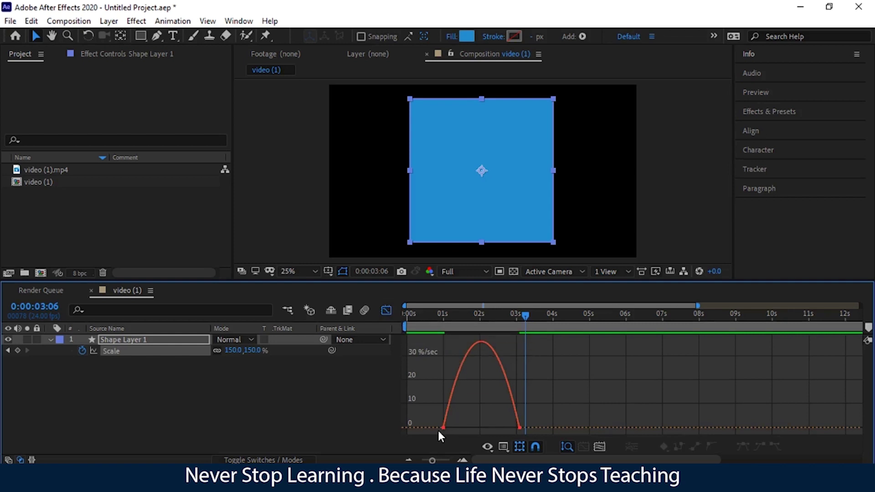
pyautogui.moveTo(464, 370)
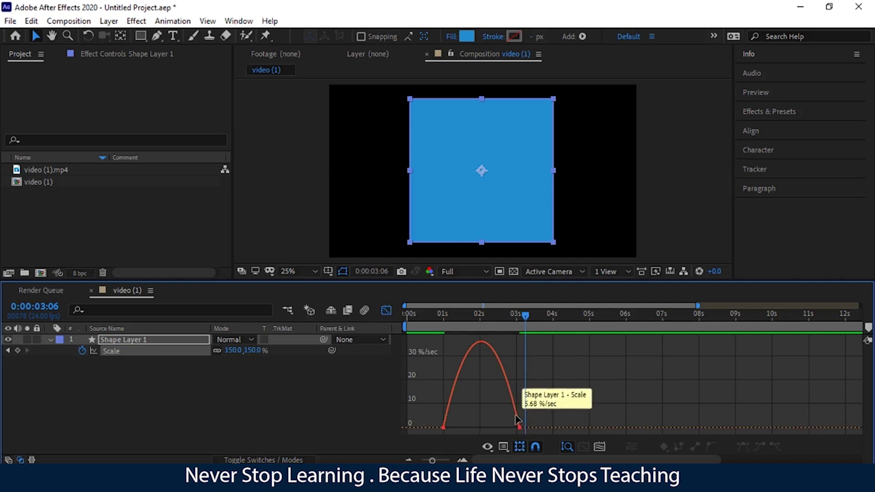
pyautogui.moveTo(525, 313); pyautogui.dragTo(436, 322)
pyautogui.press('space')
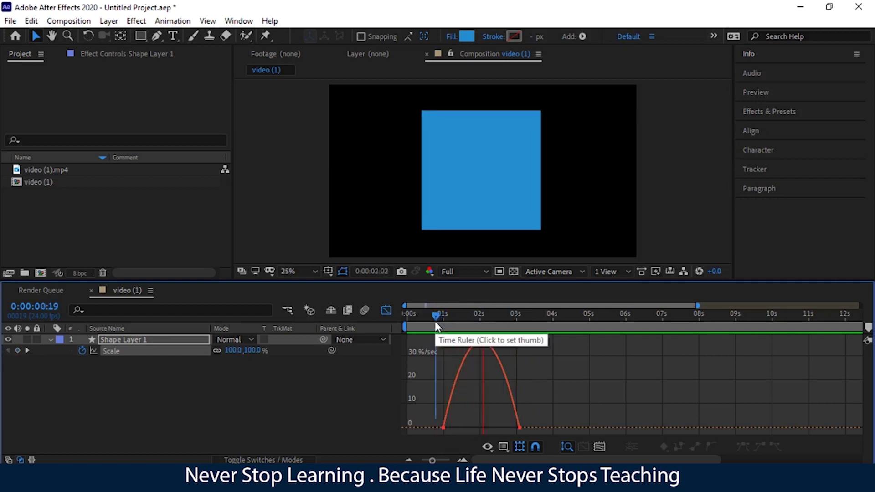
pyautogui.press('space')
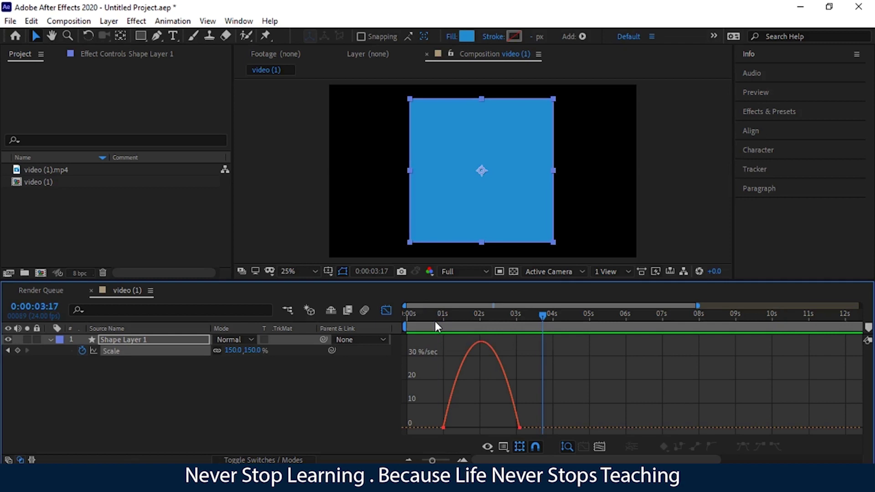
# Step: Leave the Graph Editor, collapse and deselect Shape Layer 1, and return the current time to 0:00:00:00
pyautogui.click(387, 311)
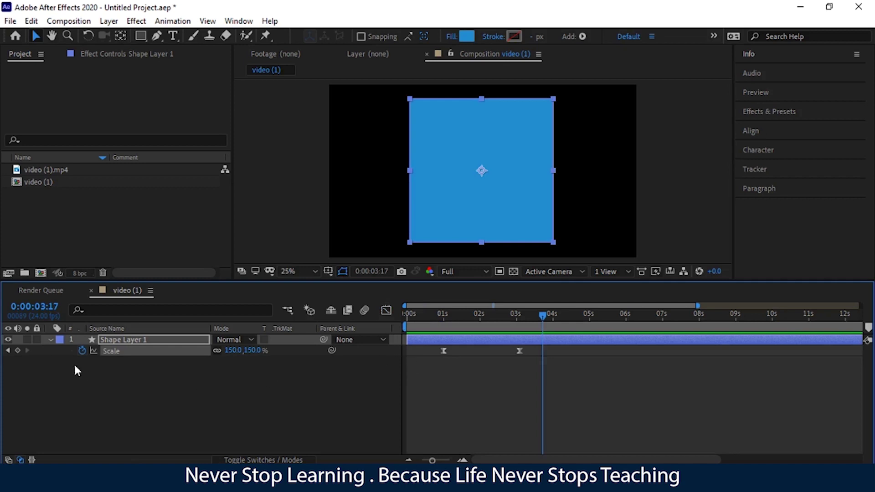
pyautogui.click(48, 340)
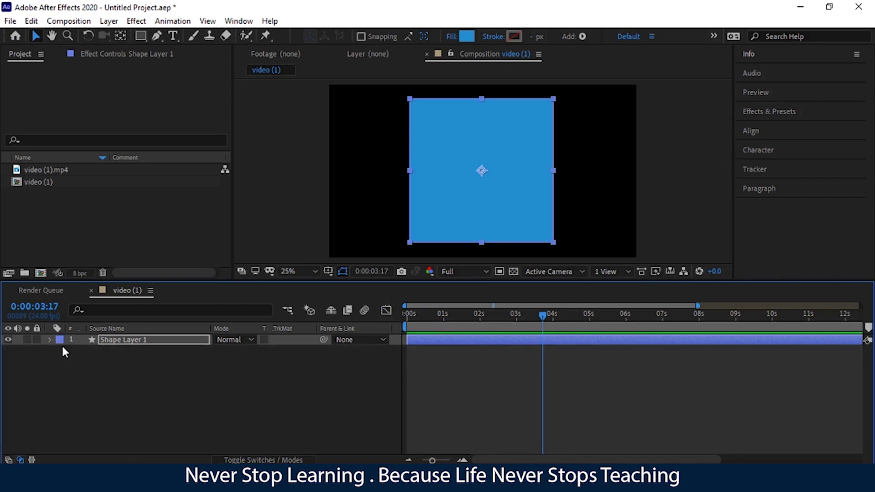
pyautogui.click(100, 360)
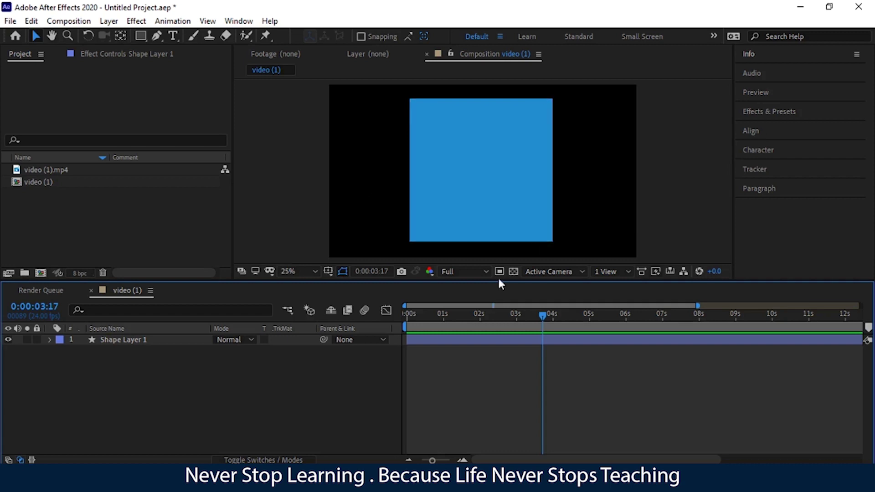
pyautogui.moveTo(542, 314); pyautogui.dragTo(374, 339)
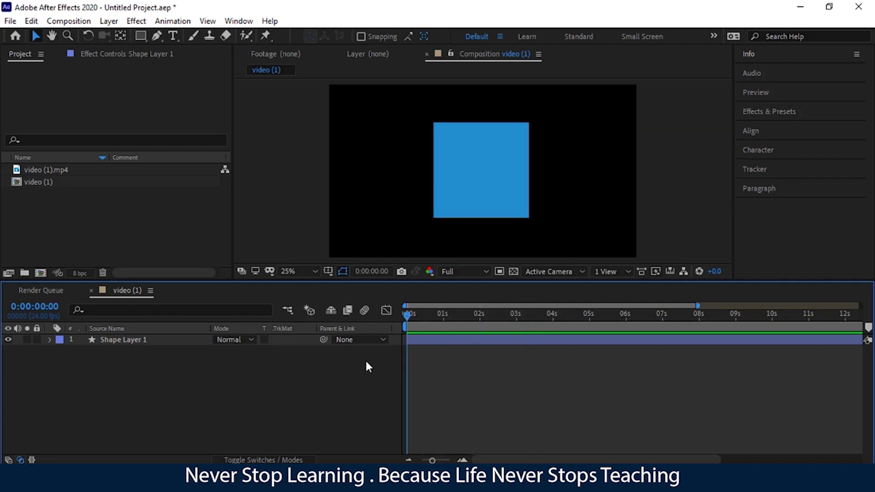